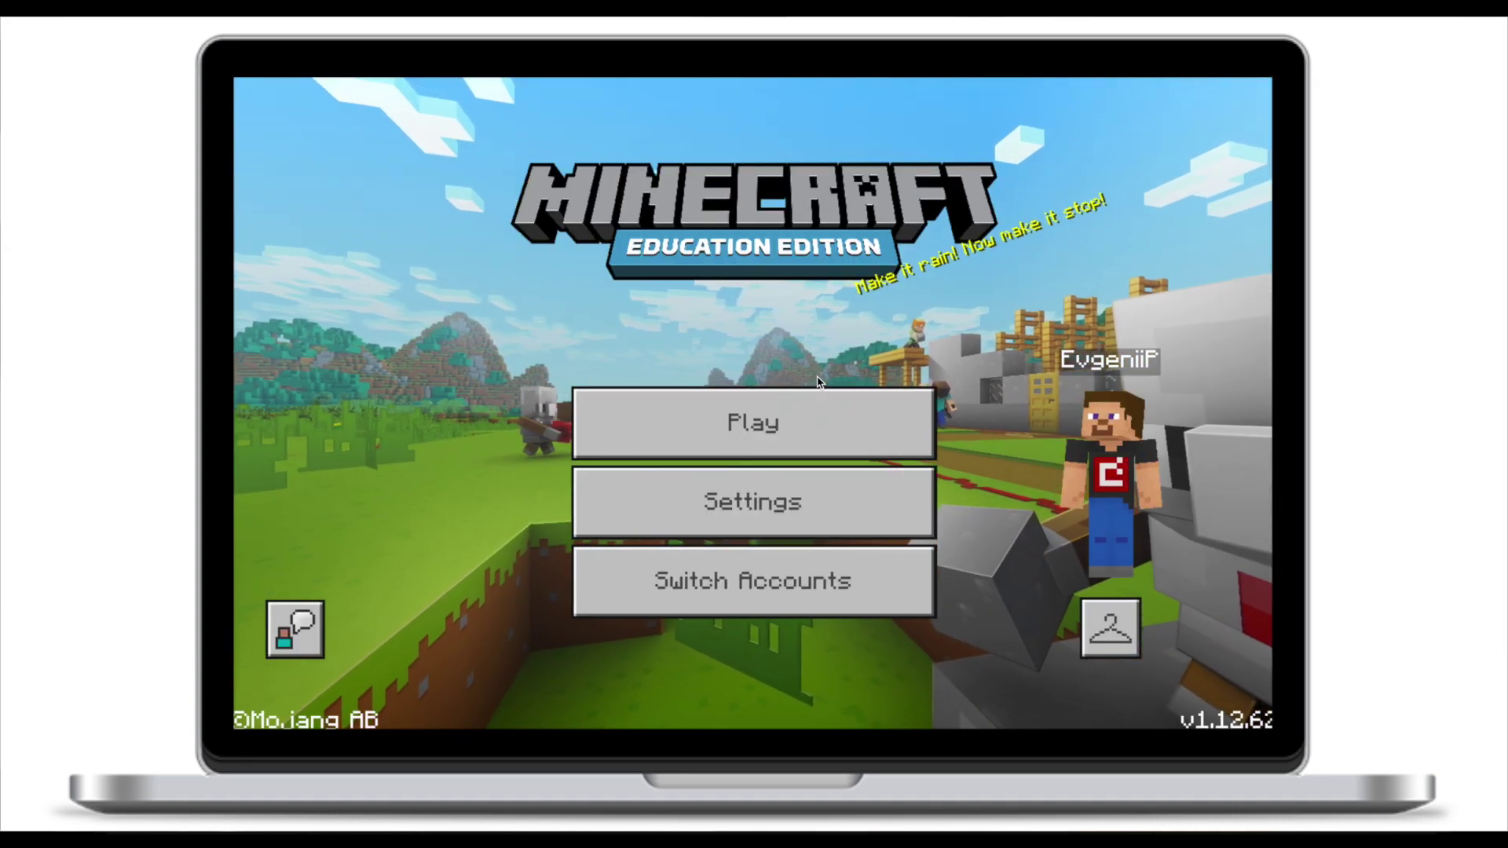
- Open Camera & Portfolio.mcpack from the desktop so Minecraft imports the add-on
click(818, 383)
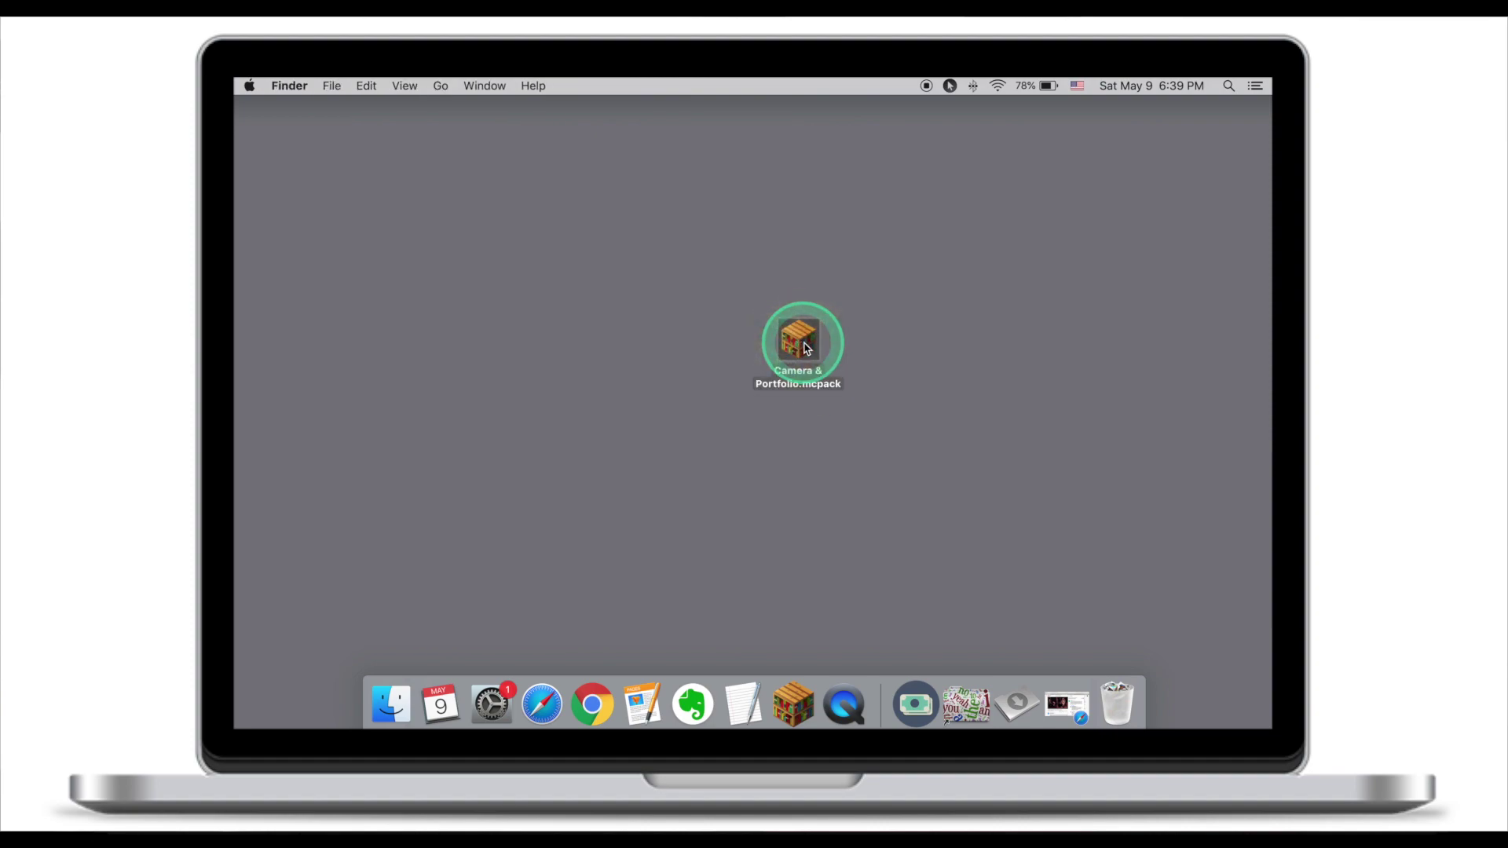
key(cmd+Tab)
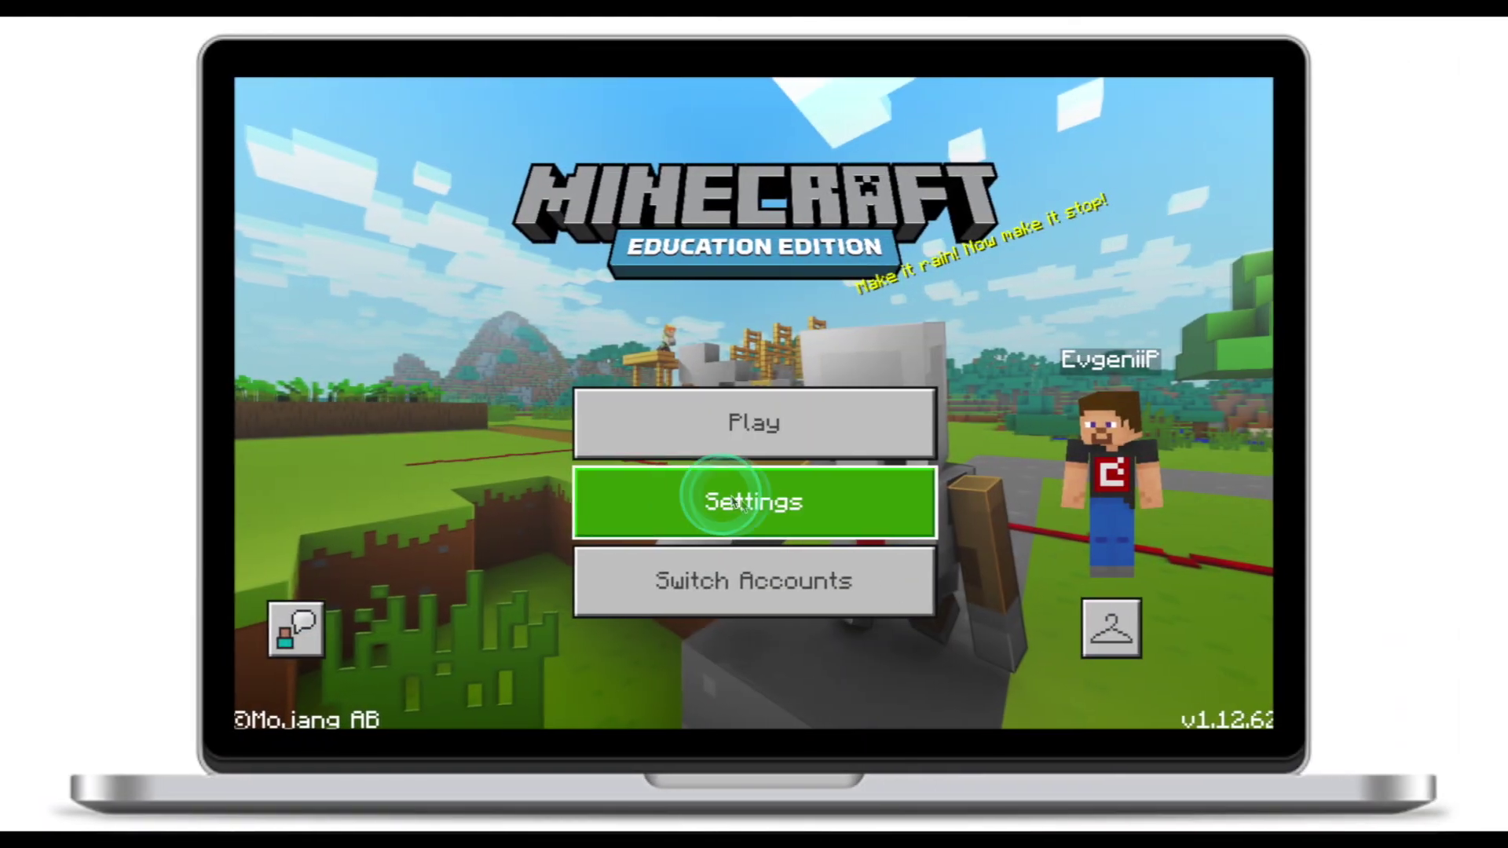
- Confirm Camera & Portfolio is listed under Settings > Storage > Behavior Packs
click(743, 504)
scroll(488, 496, down, 4)
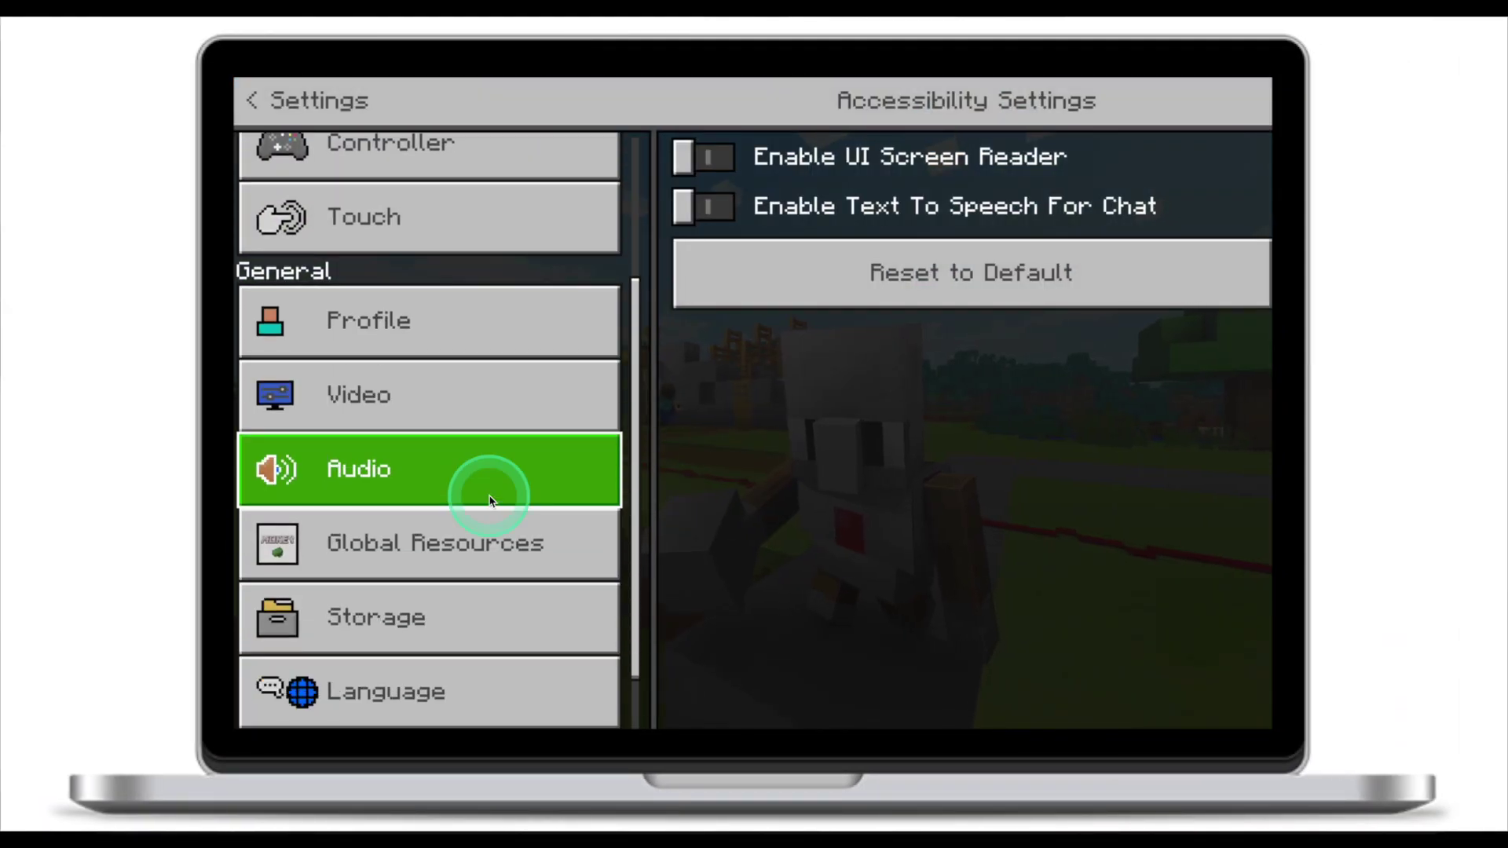
scroll(490, 500, down, 1)
click(439, 547)
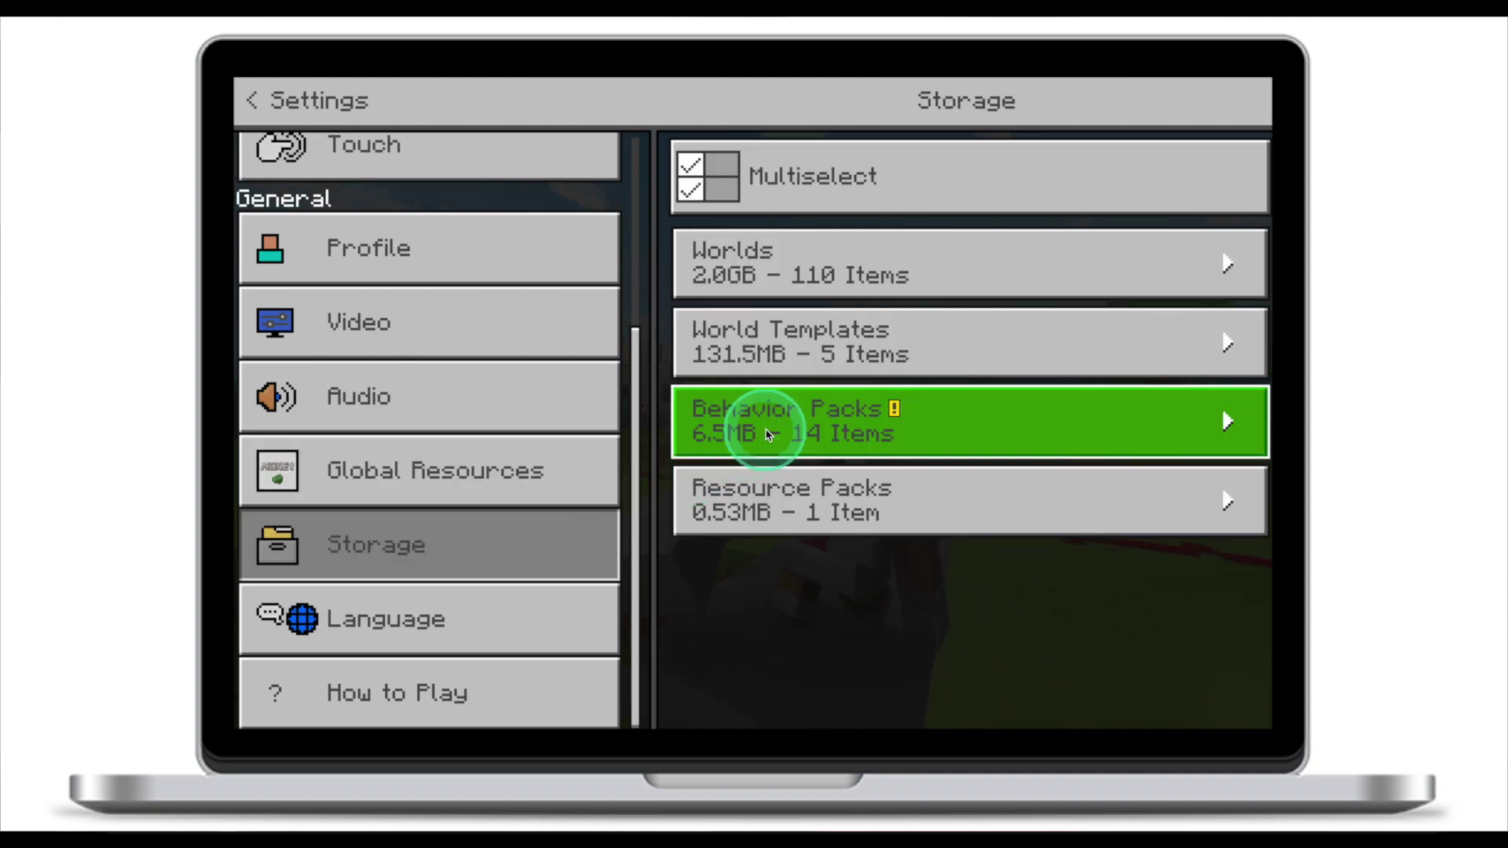
click(768, 434)
scroll(768, 435, down, 5)
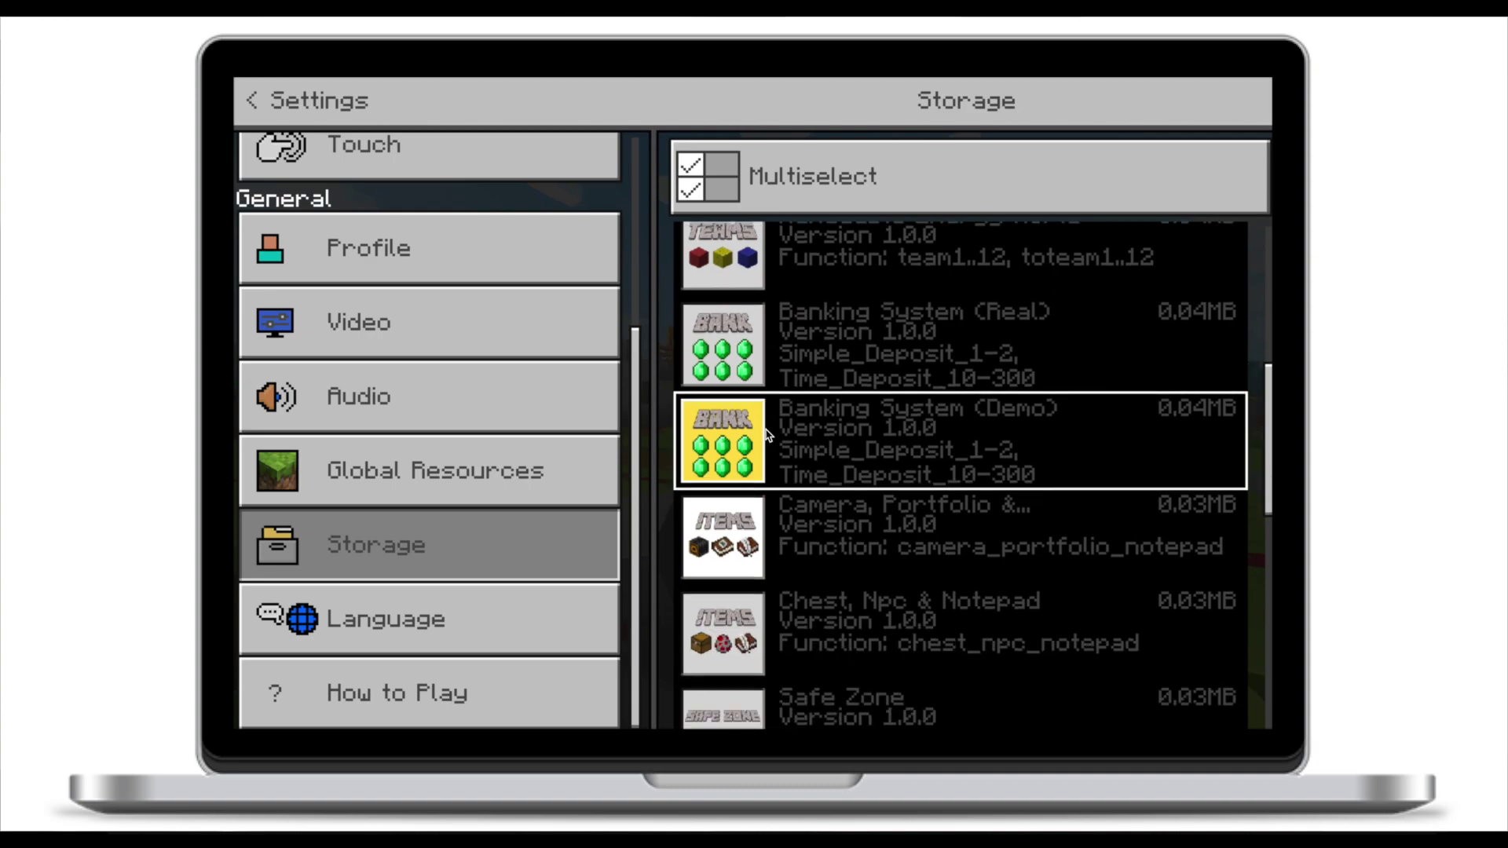
scroll(768, 434, down, 5)
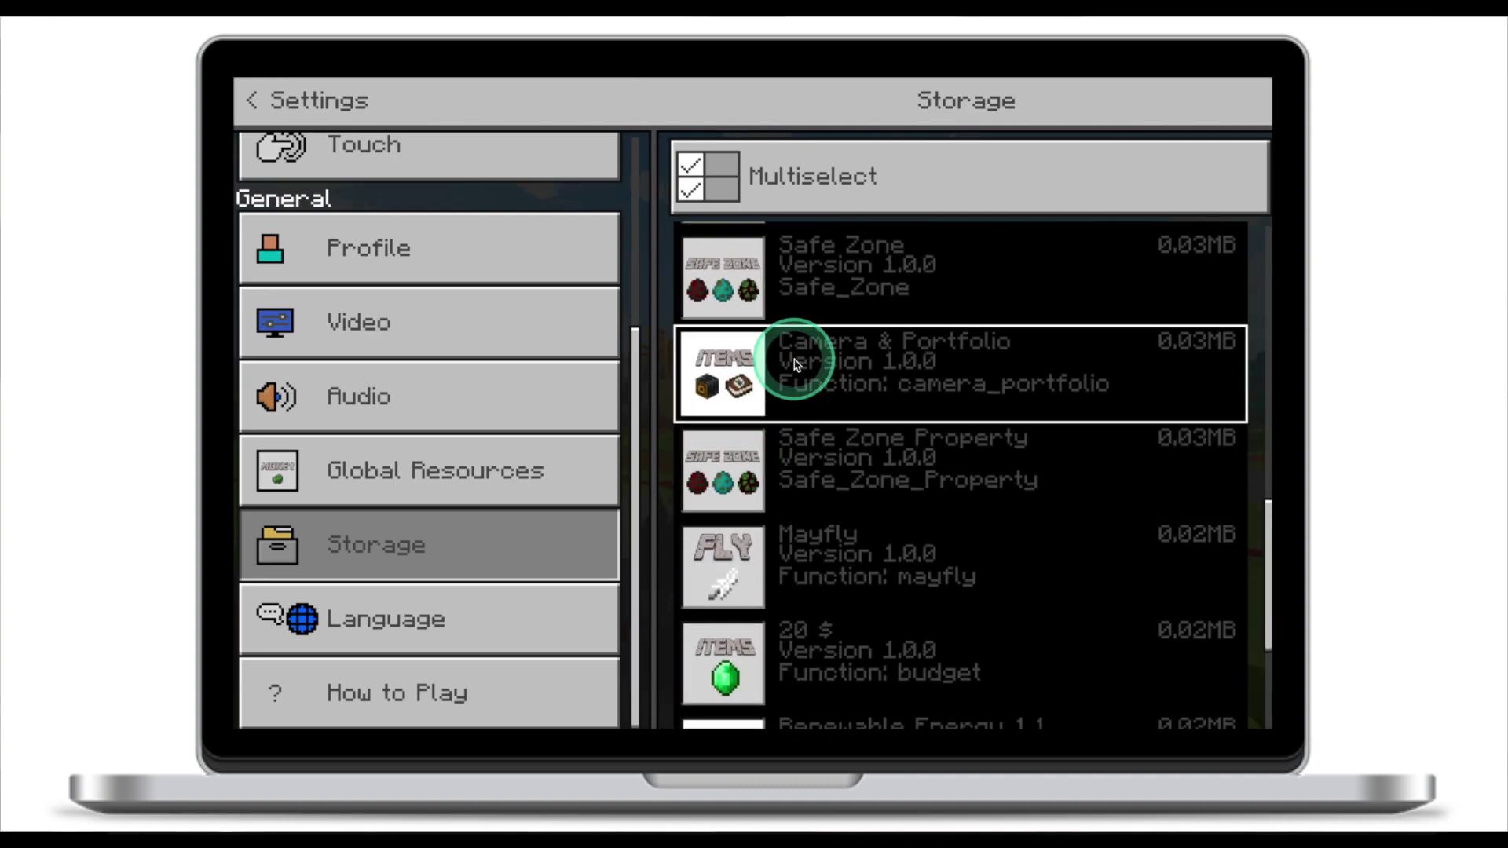
scroll(785, 392, up, 1)
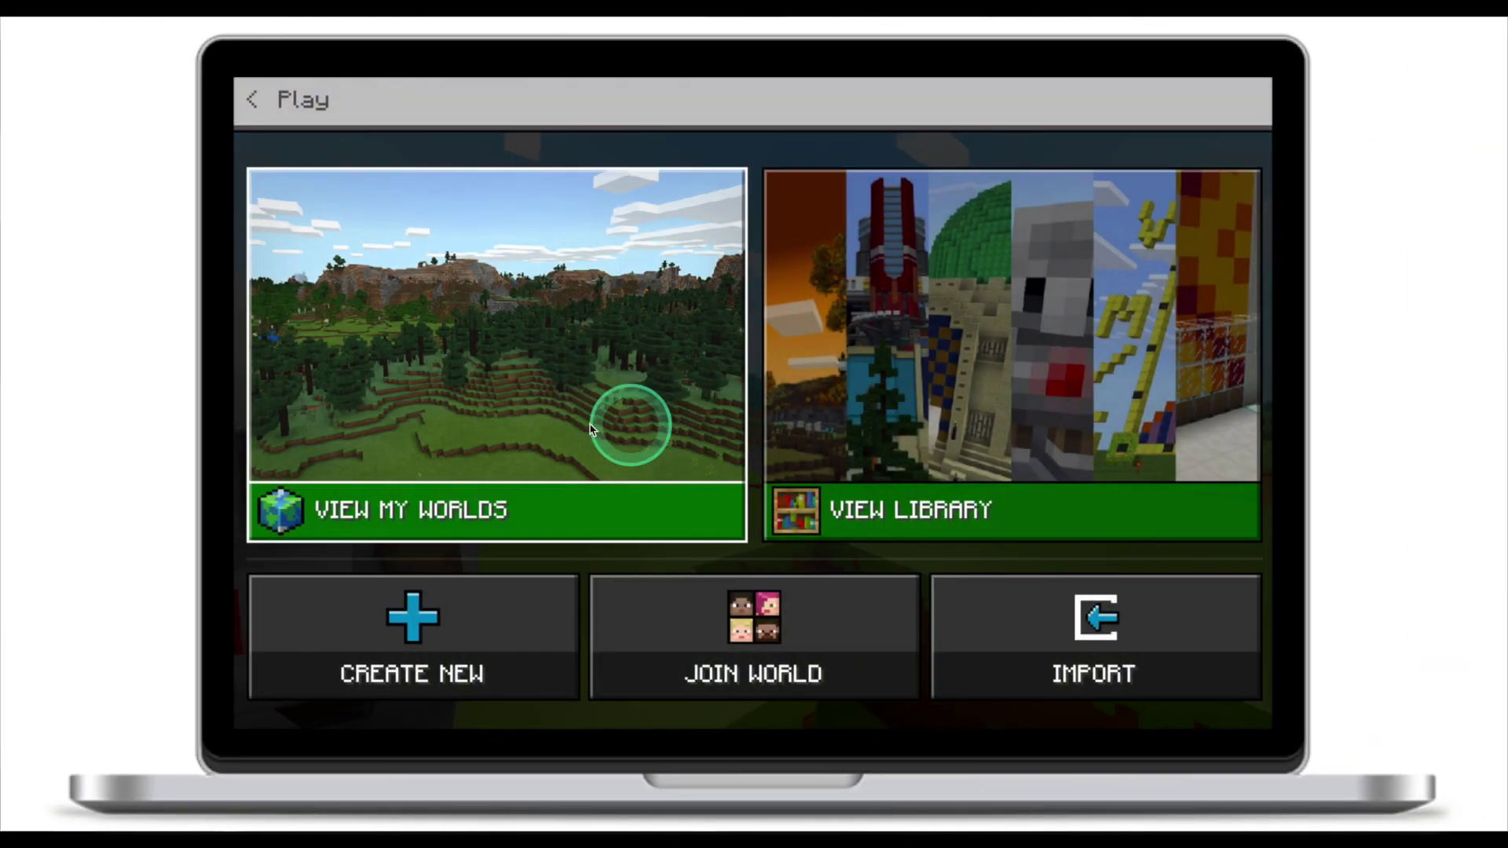
- Start a brand-new world and enter its world name
click(479, 610)
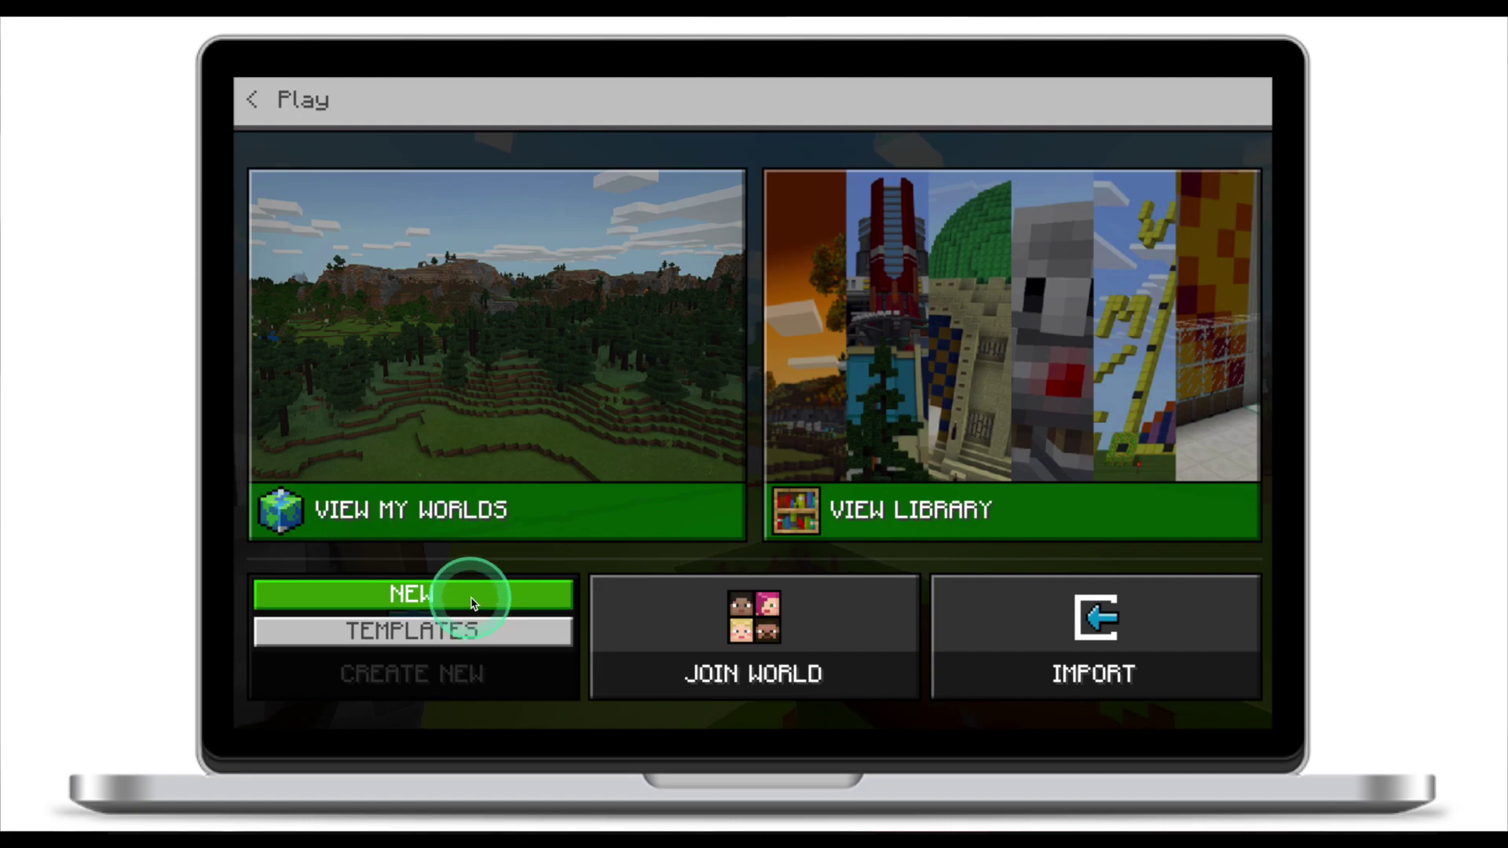
click(473, 603)
click(810, 201)
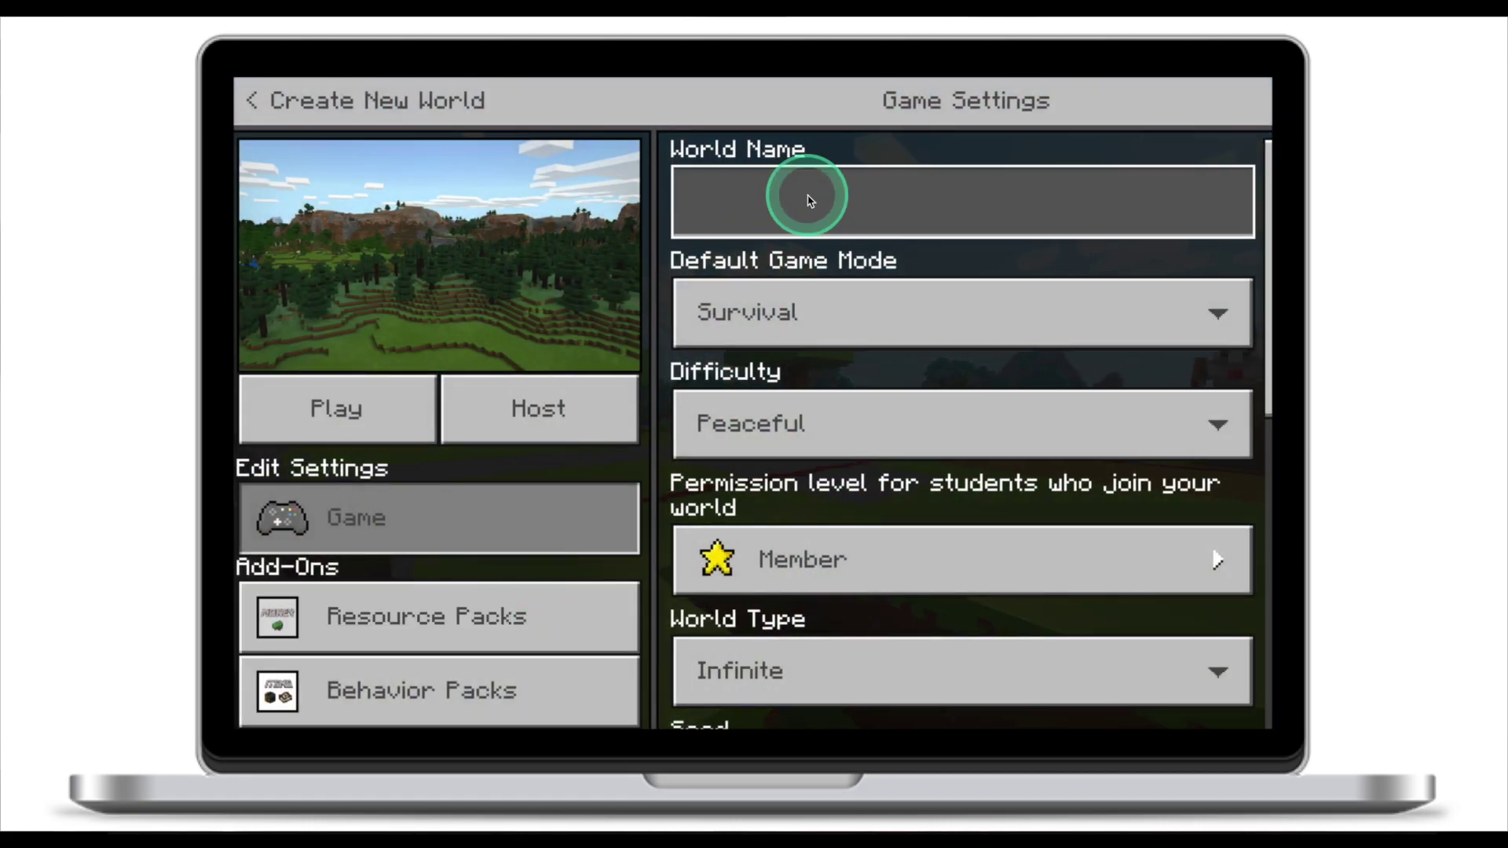
text(Name)
click(864, 321)
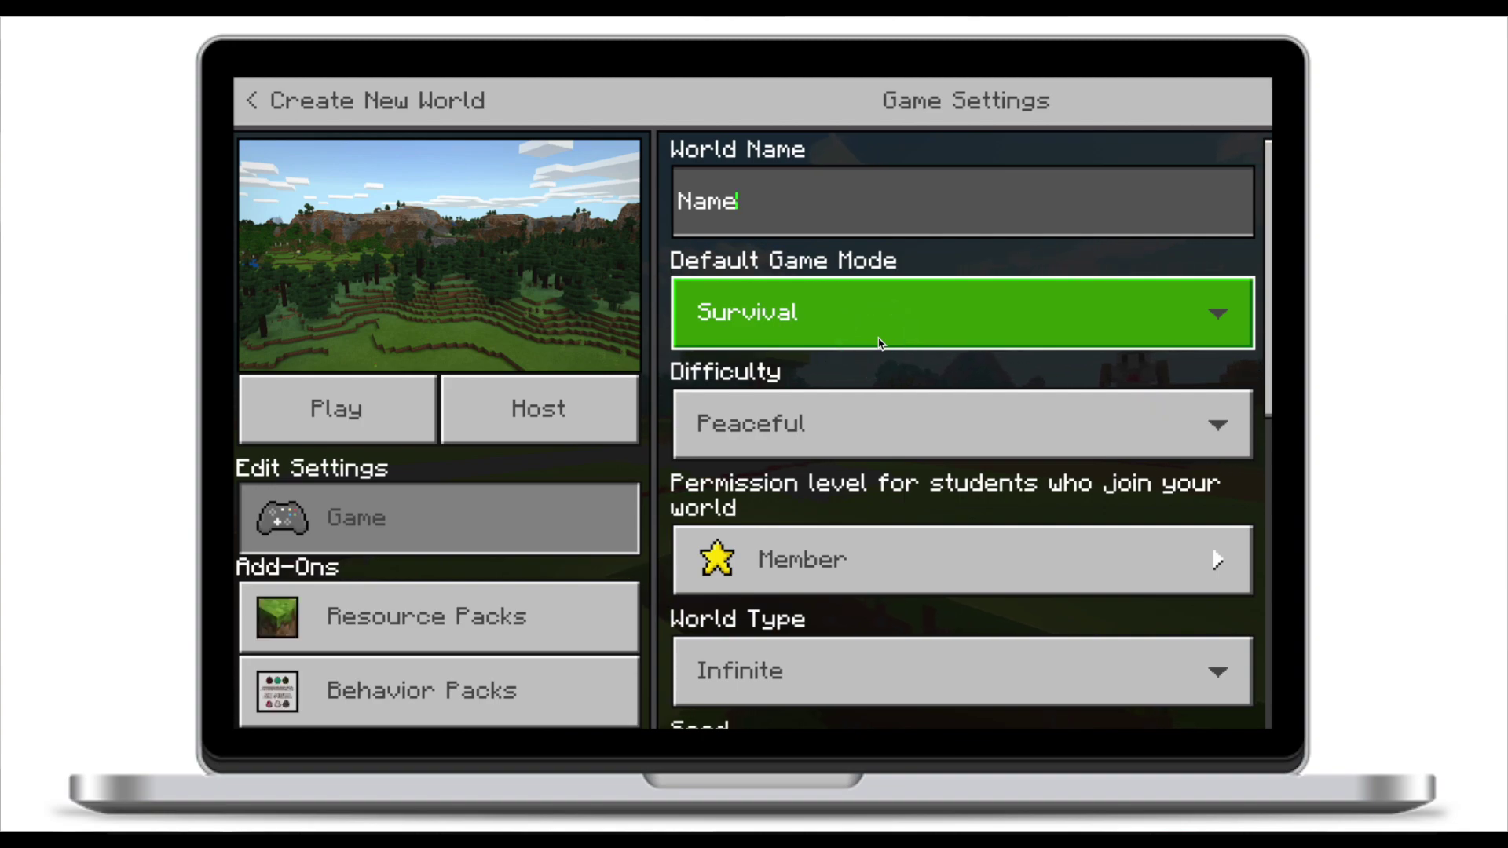
- Activate the Camera & Portfolio behavior pack for the new world
click(424, 697)
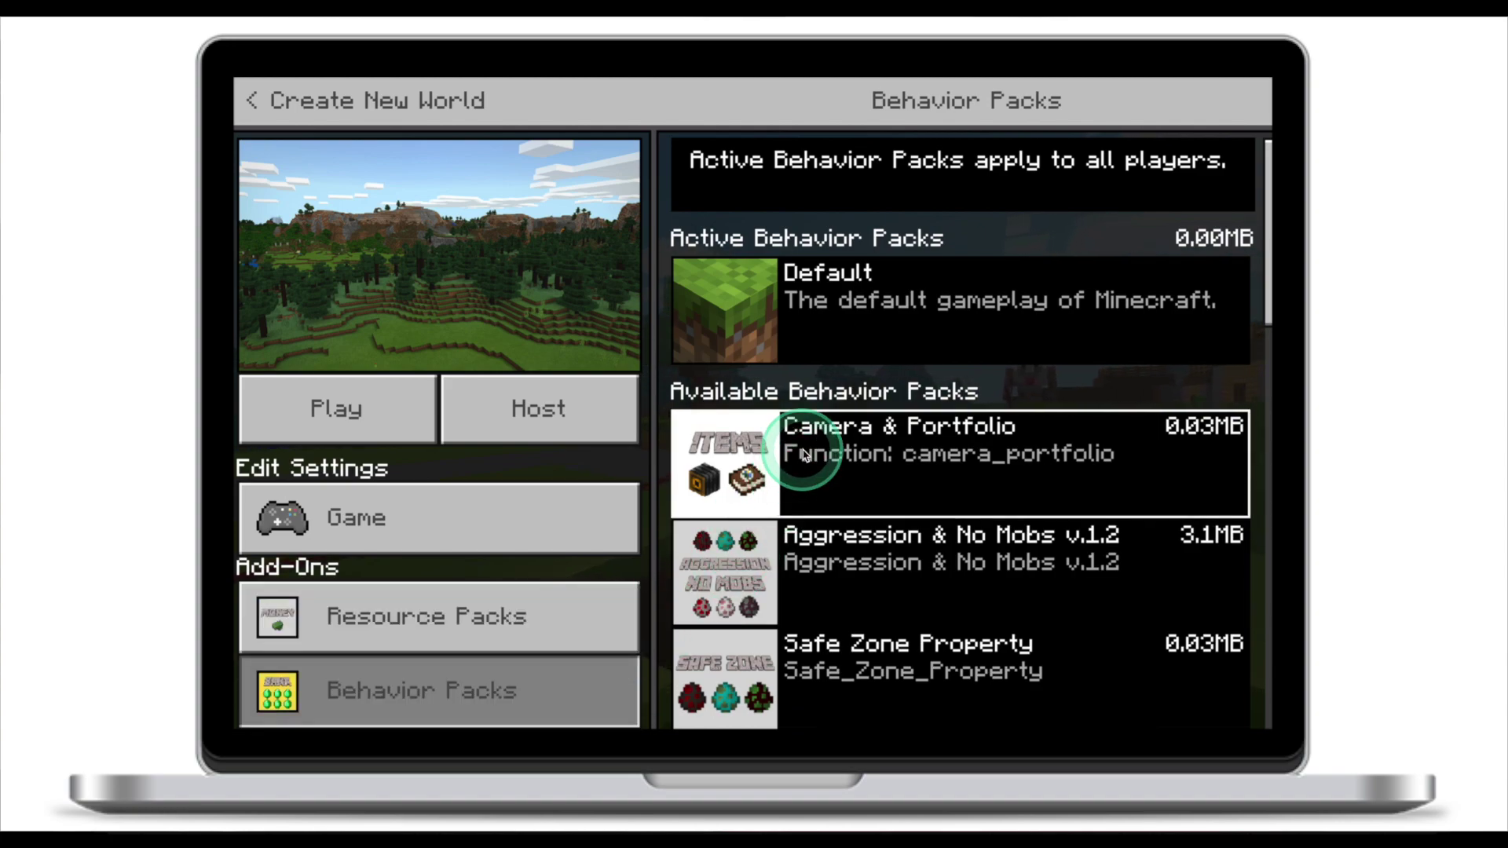
click(862, 453)
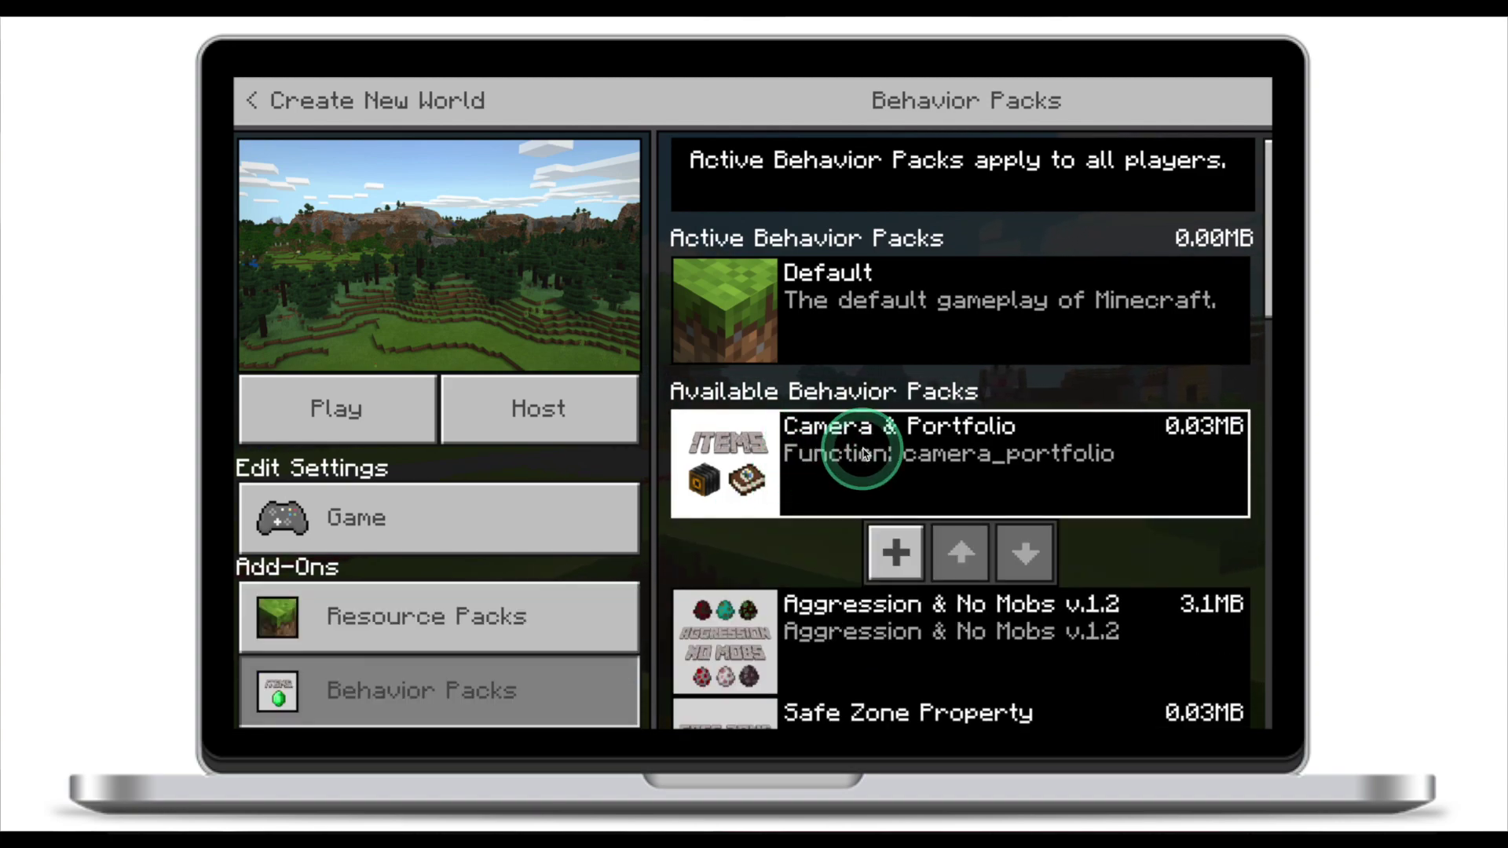
click(896, 553)
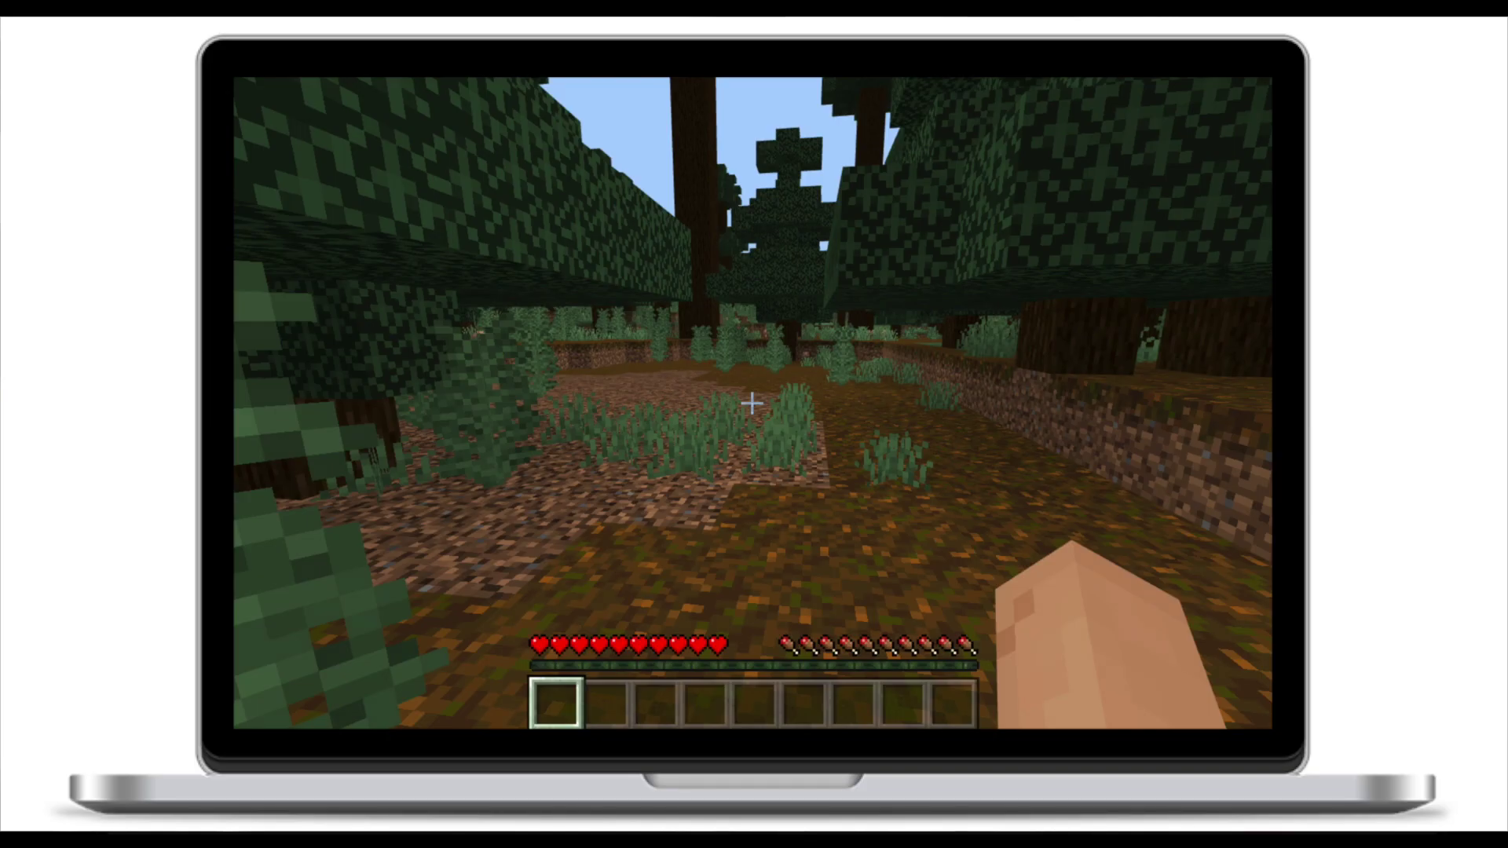
- Run /give @s command_block to get a Command Block in the hotbar
key(slash)
text(/gi)
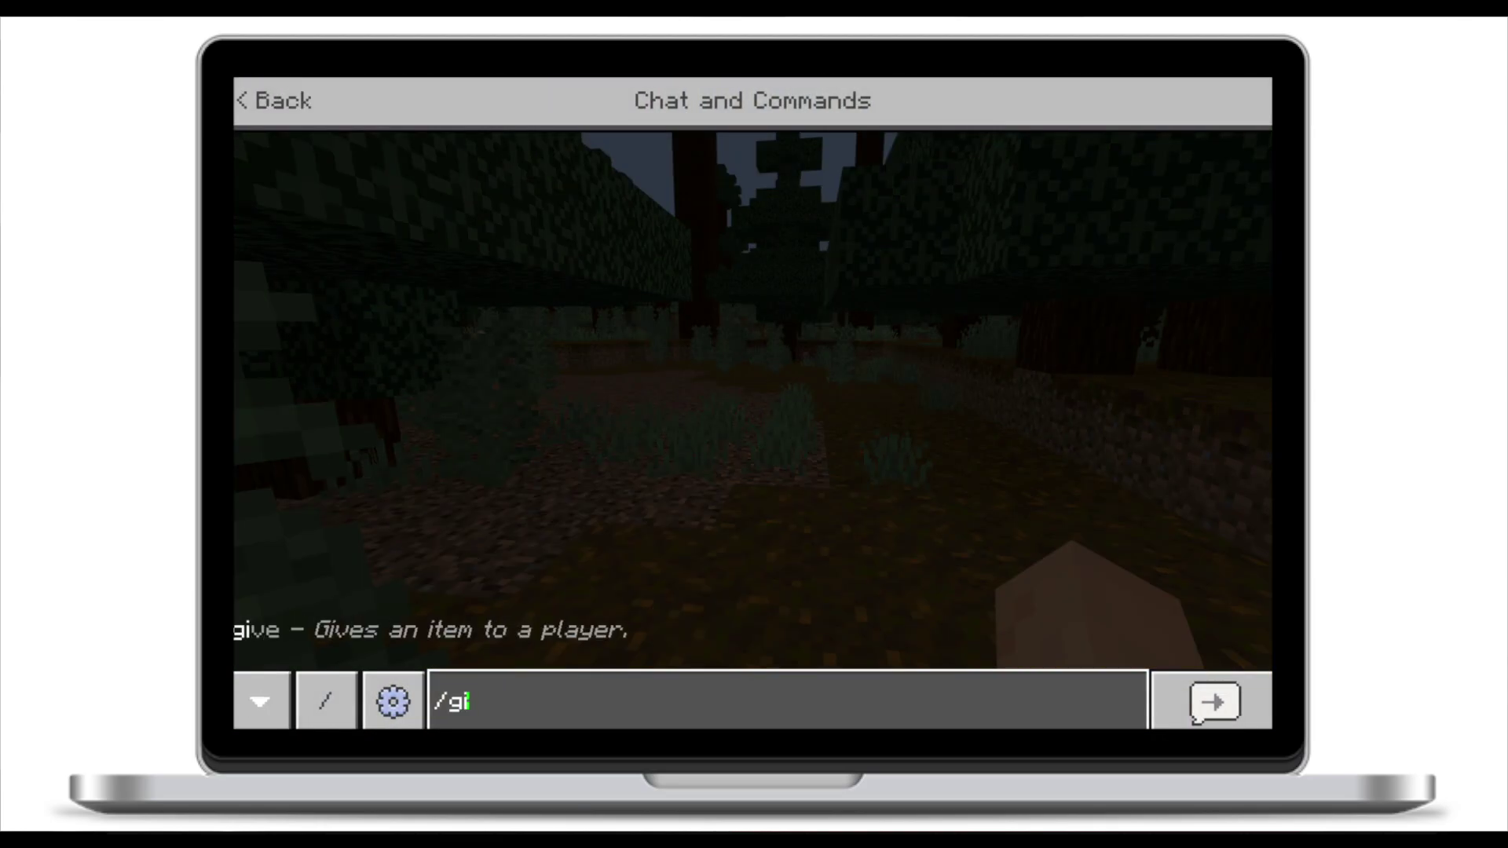
text(ve @s command_block)
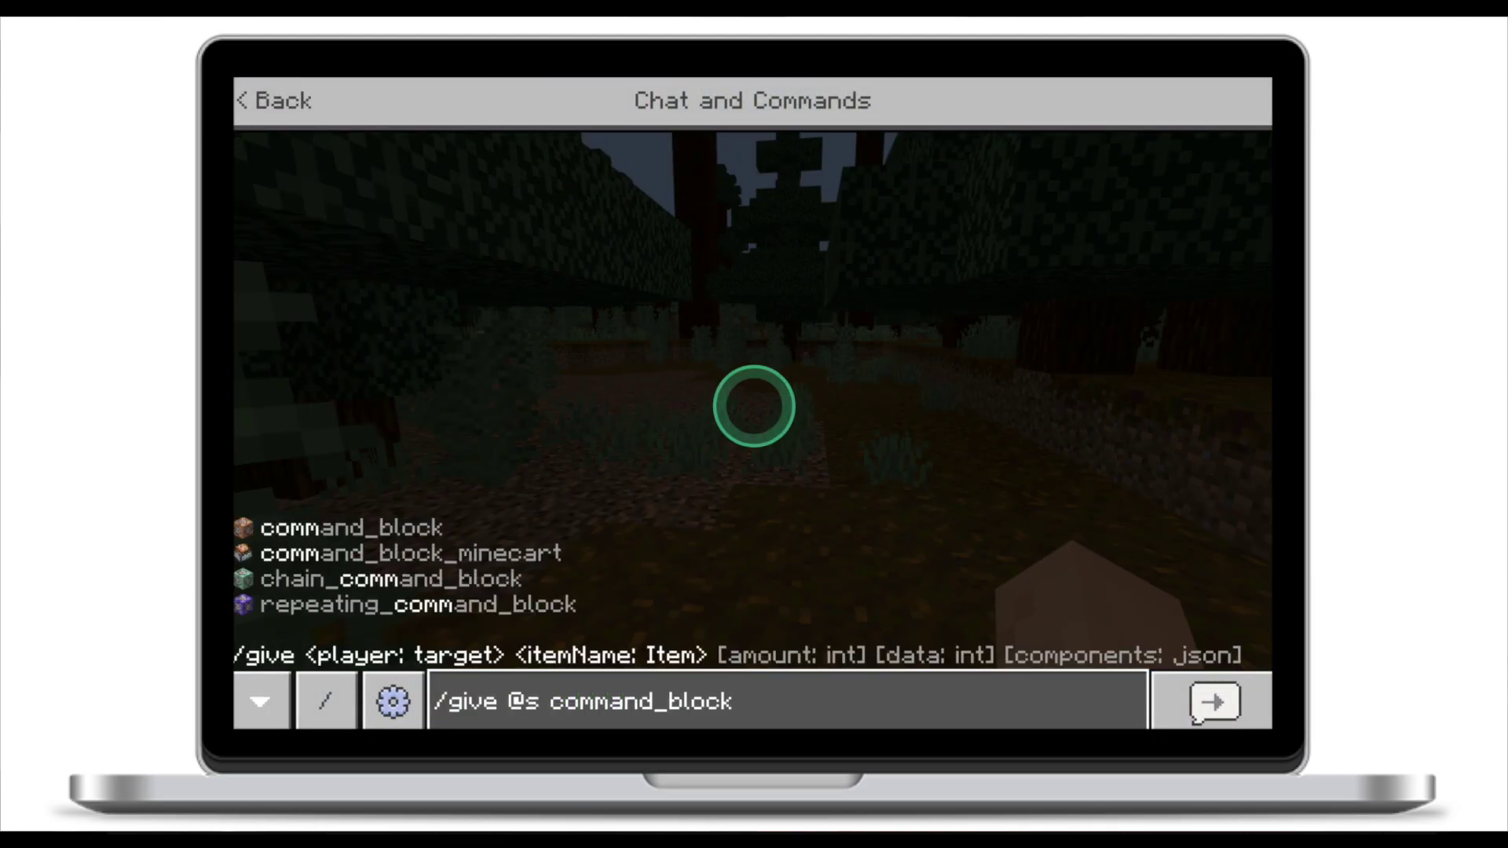
key(Return)
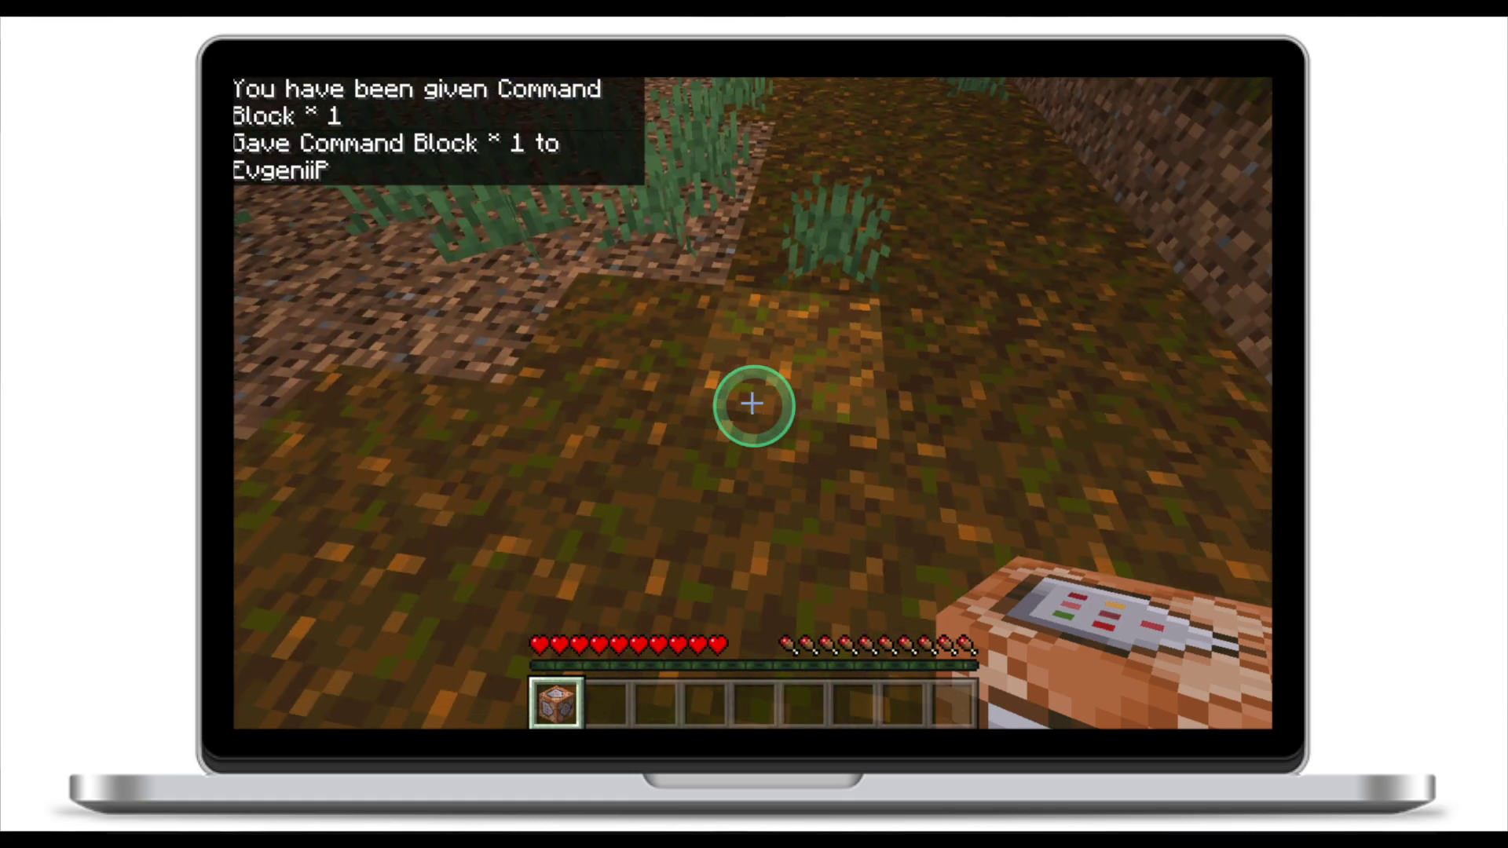
- Place the command block and make it a Repeat, Unconditional, Always Active block running function camera_portfolio
right_click(752, 404)
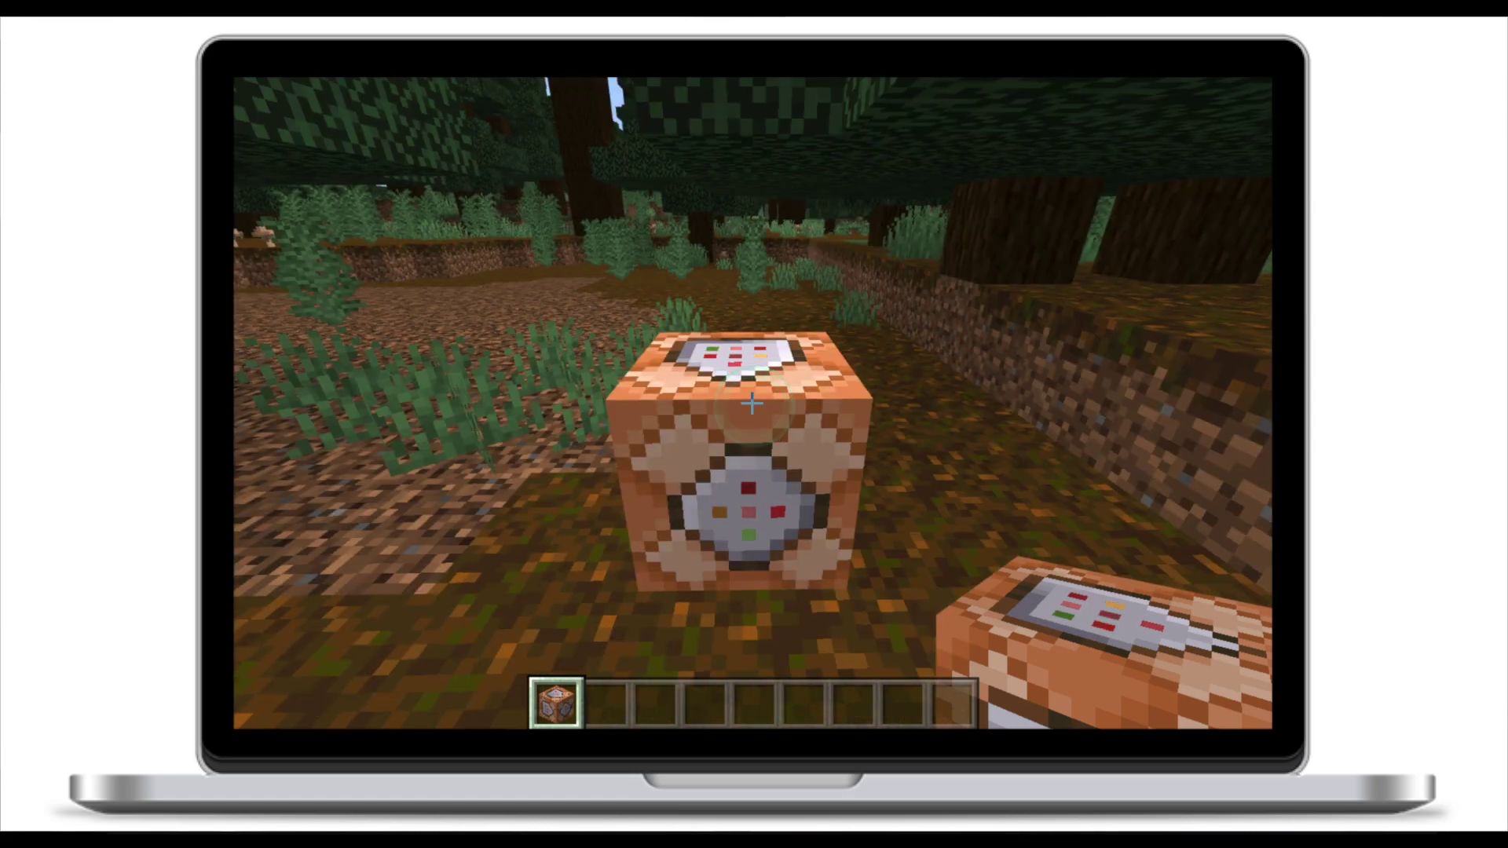
right_click(751, 404)
click(542, 371)
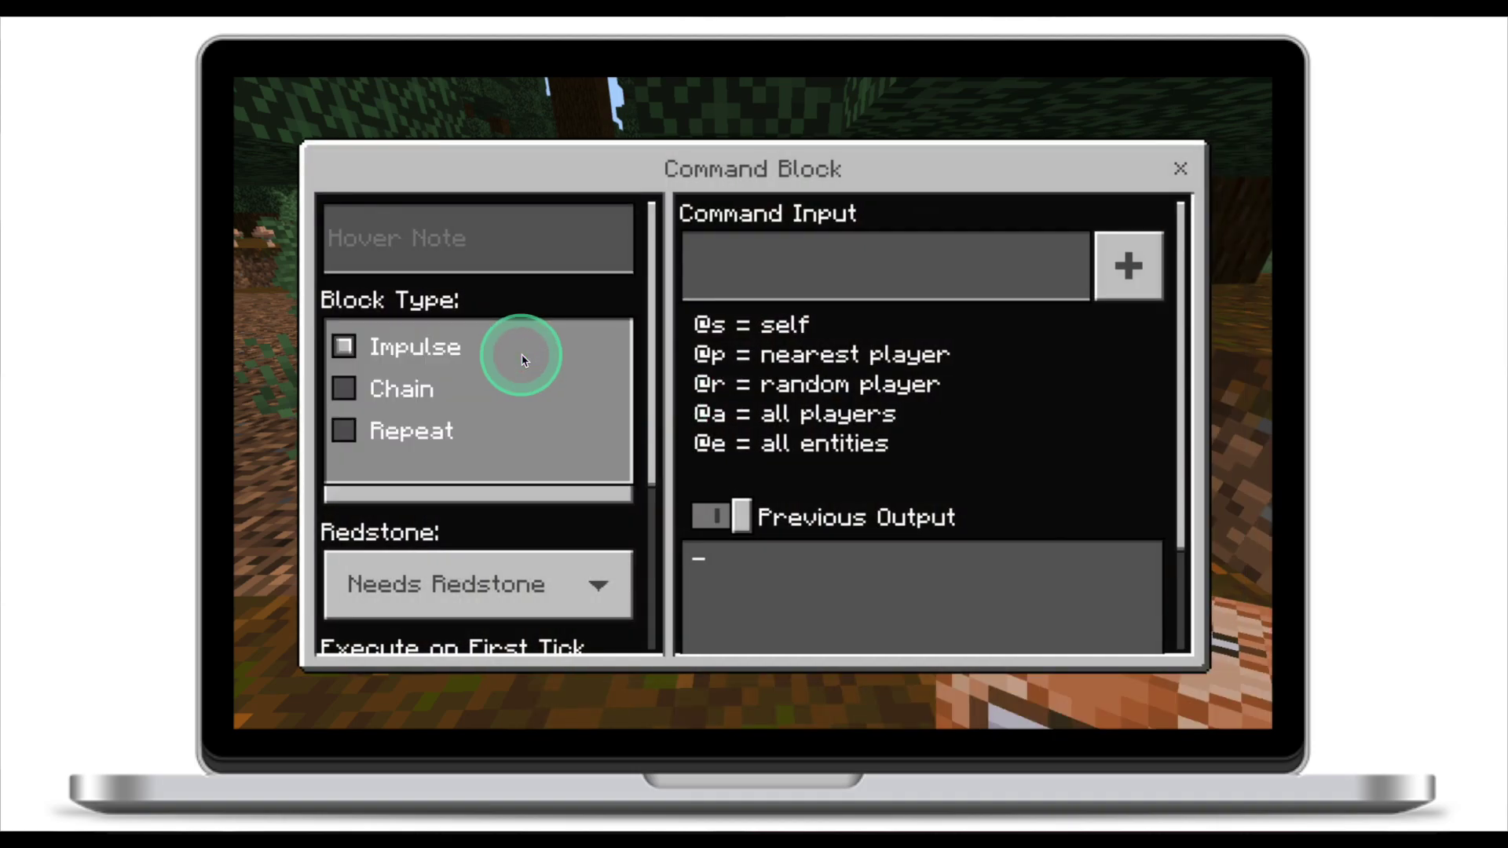
click(482, 461)
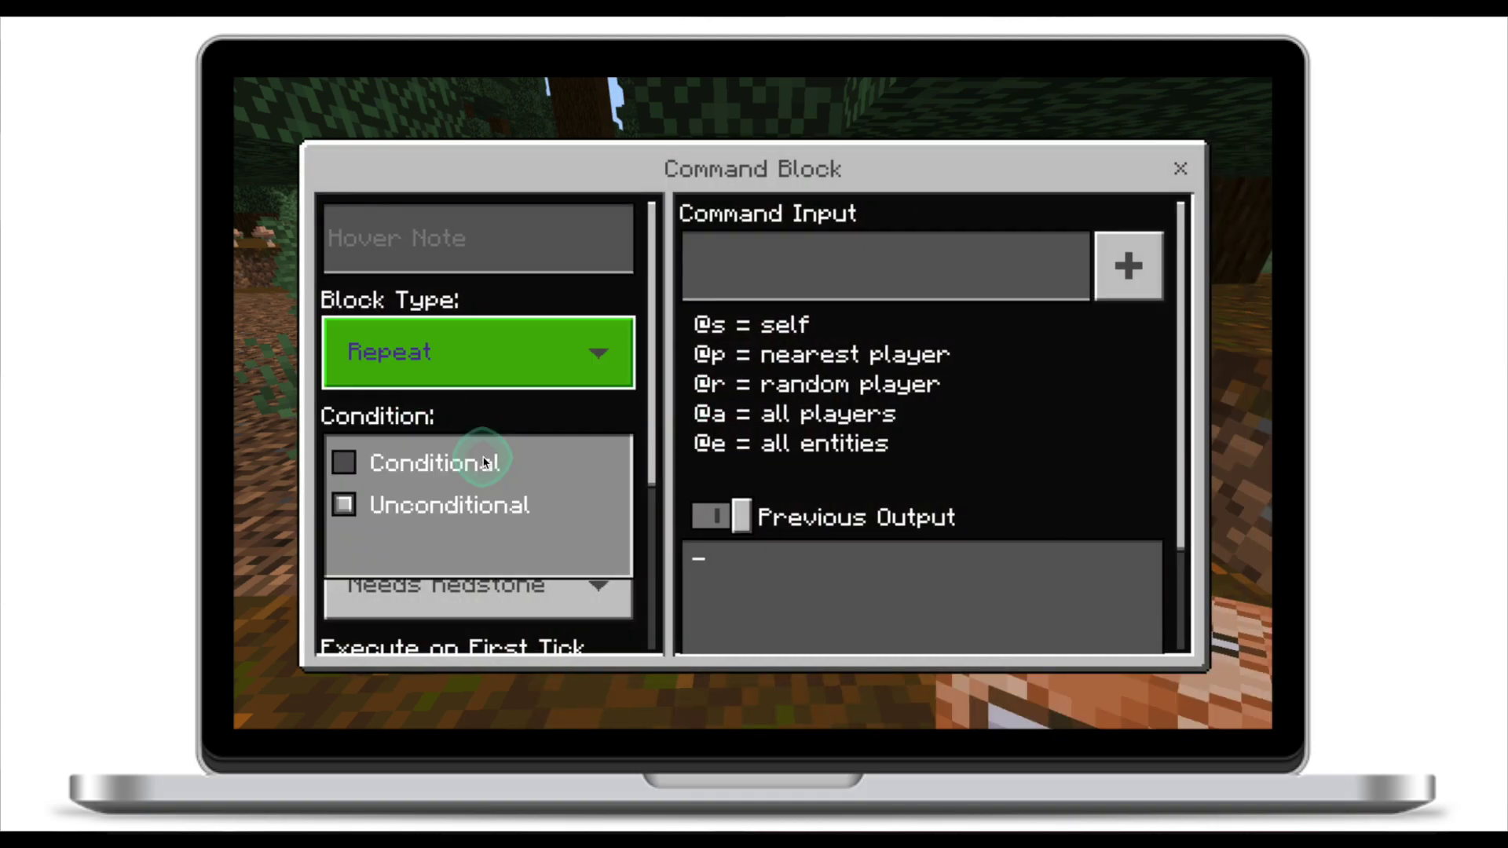
click(459, 509)
click(460, 581)
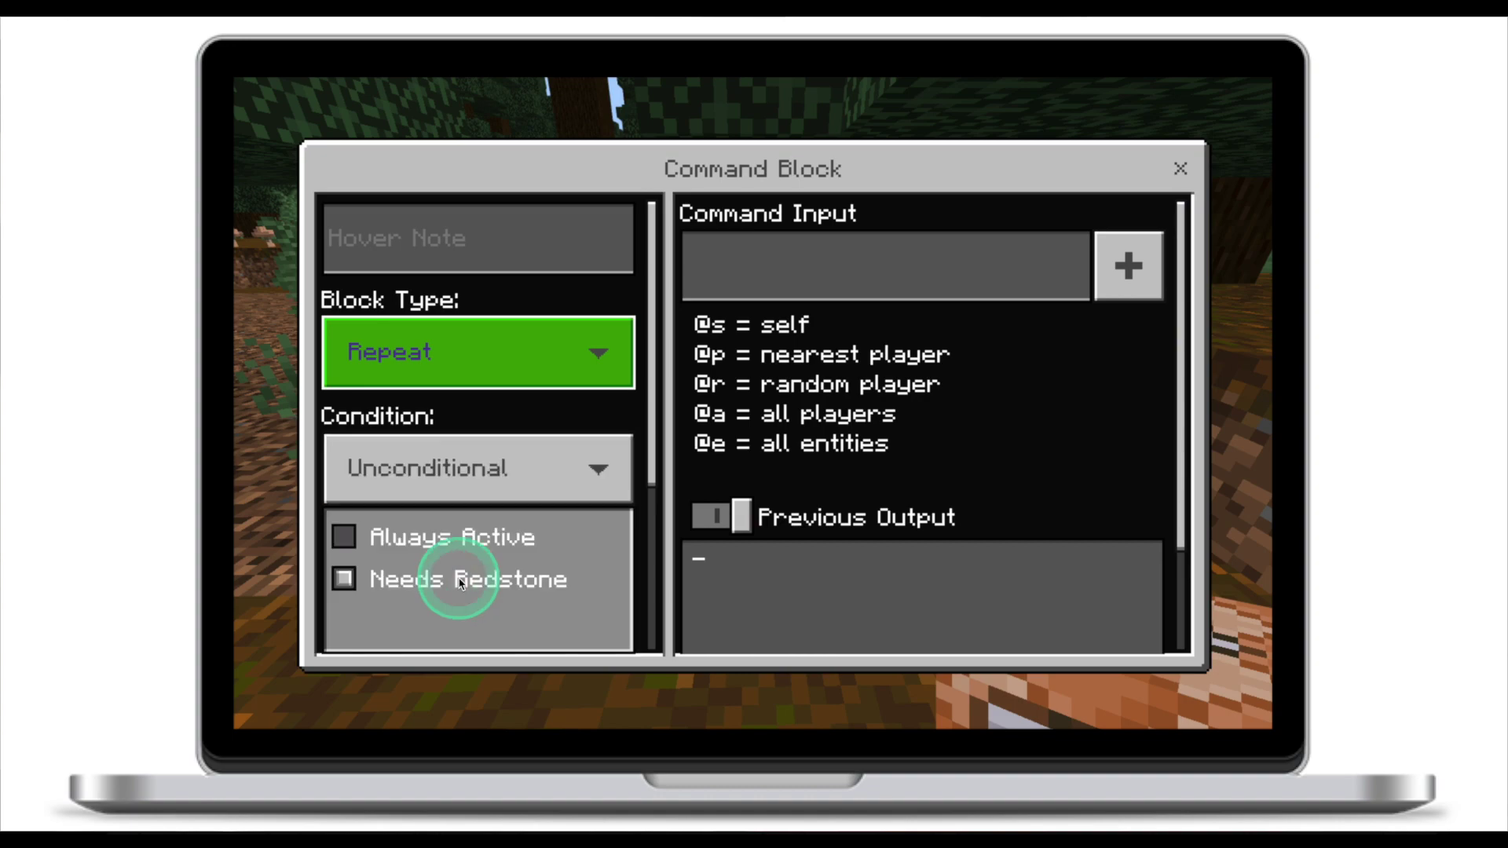
click(449, 538)
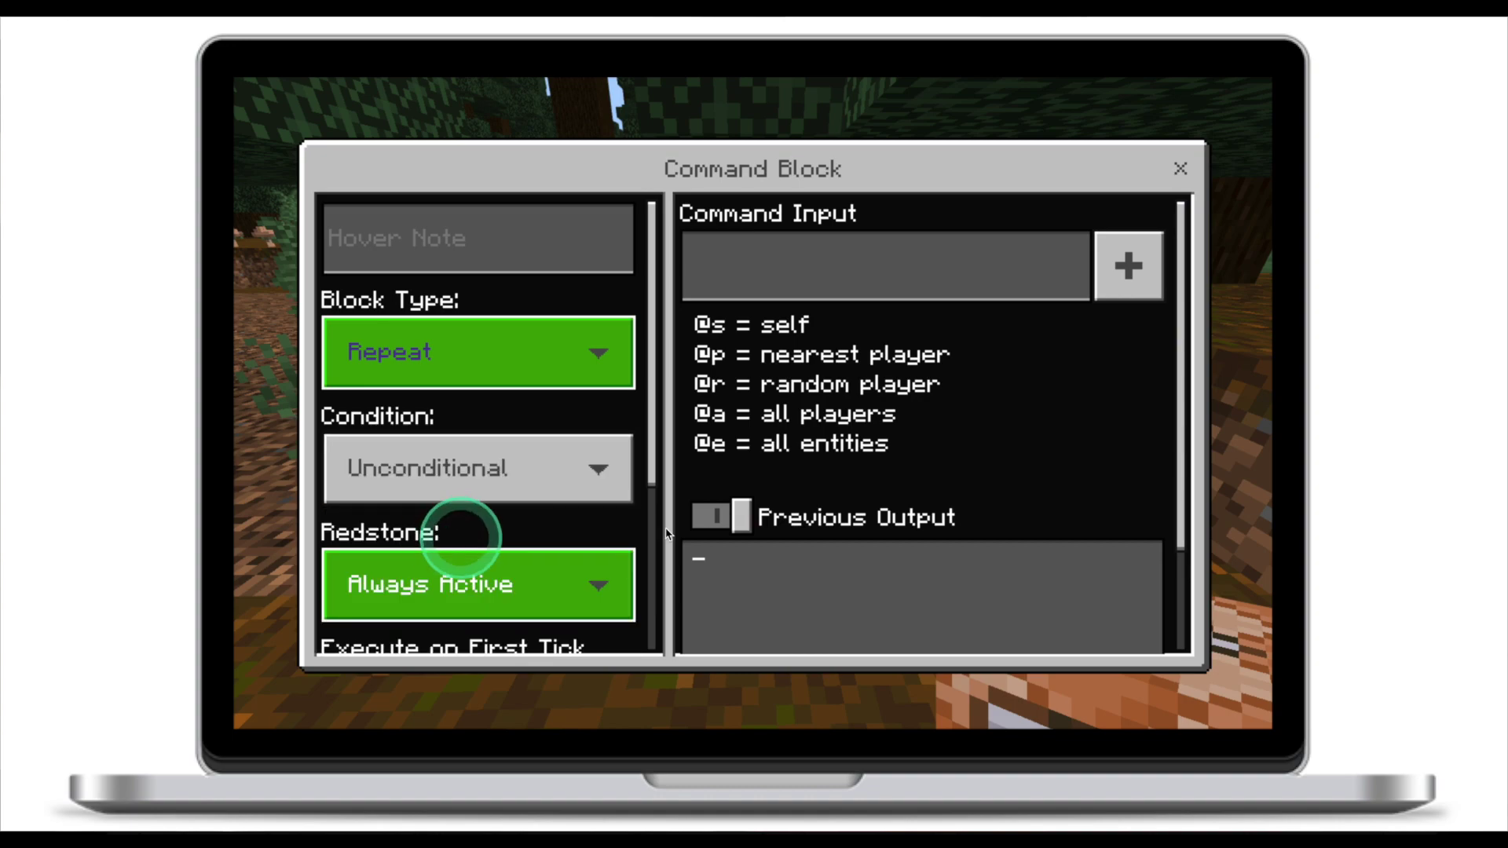
click(757, 270)
text(function camera_portfolio)
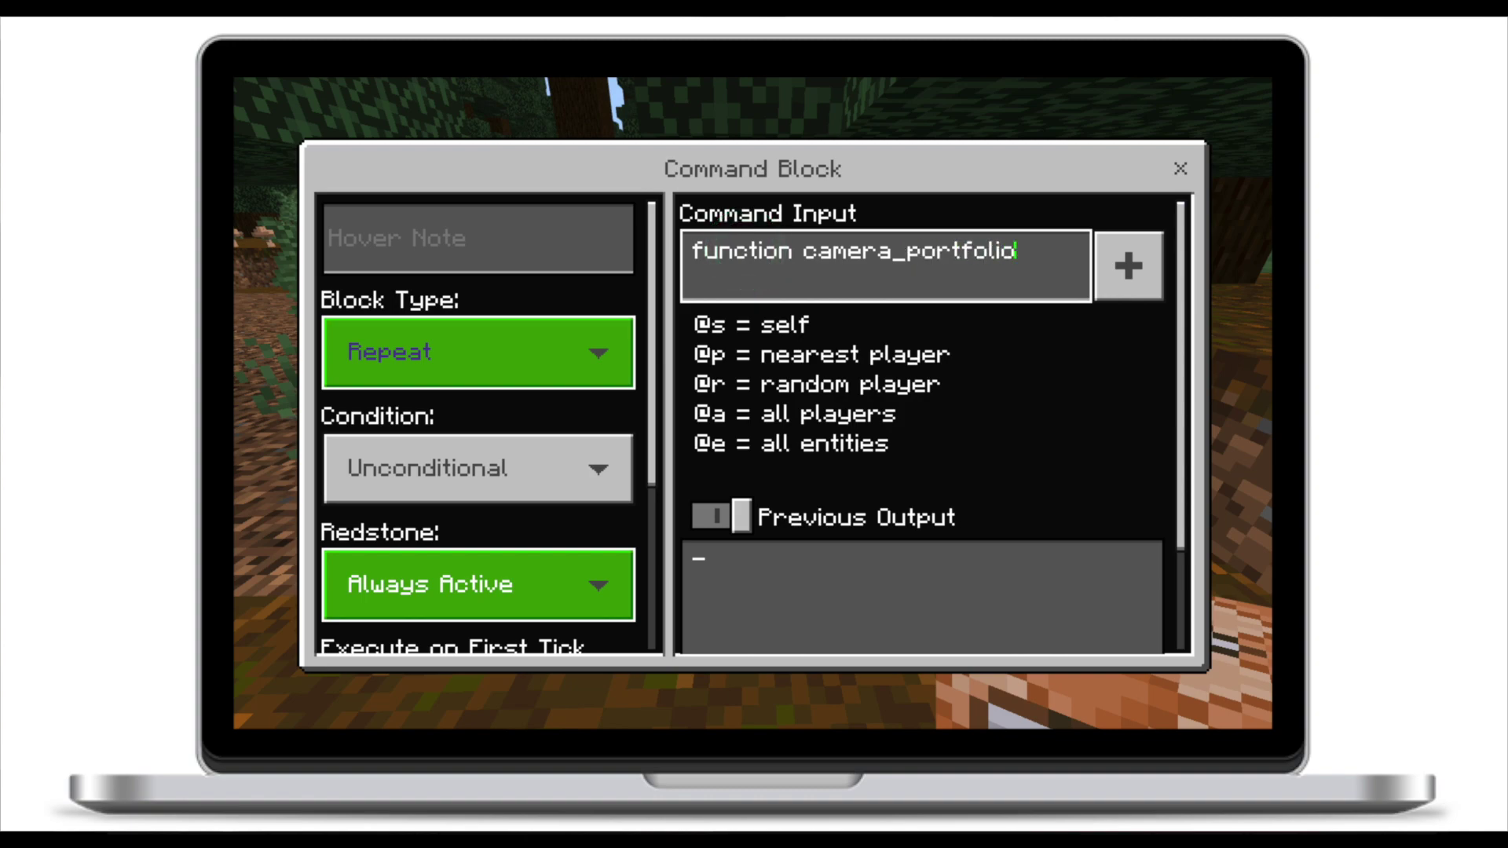
click(1194, 176)
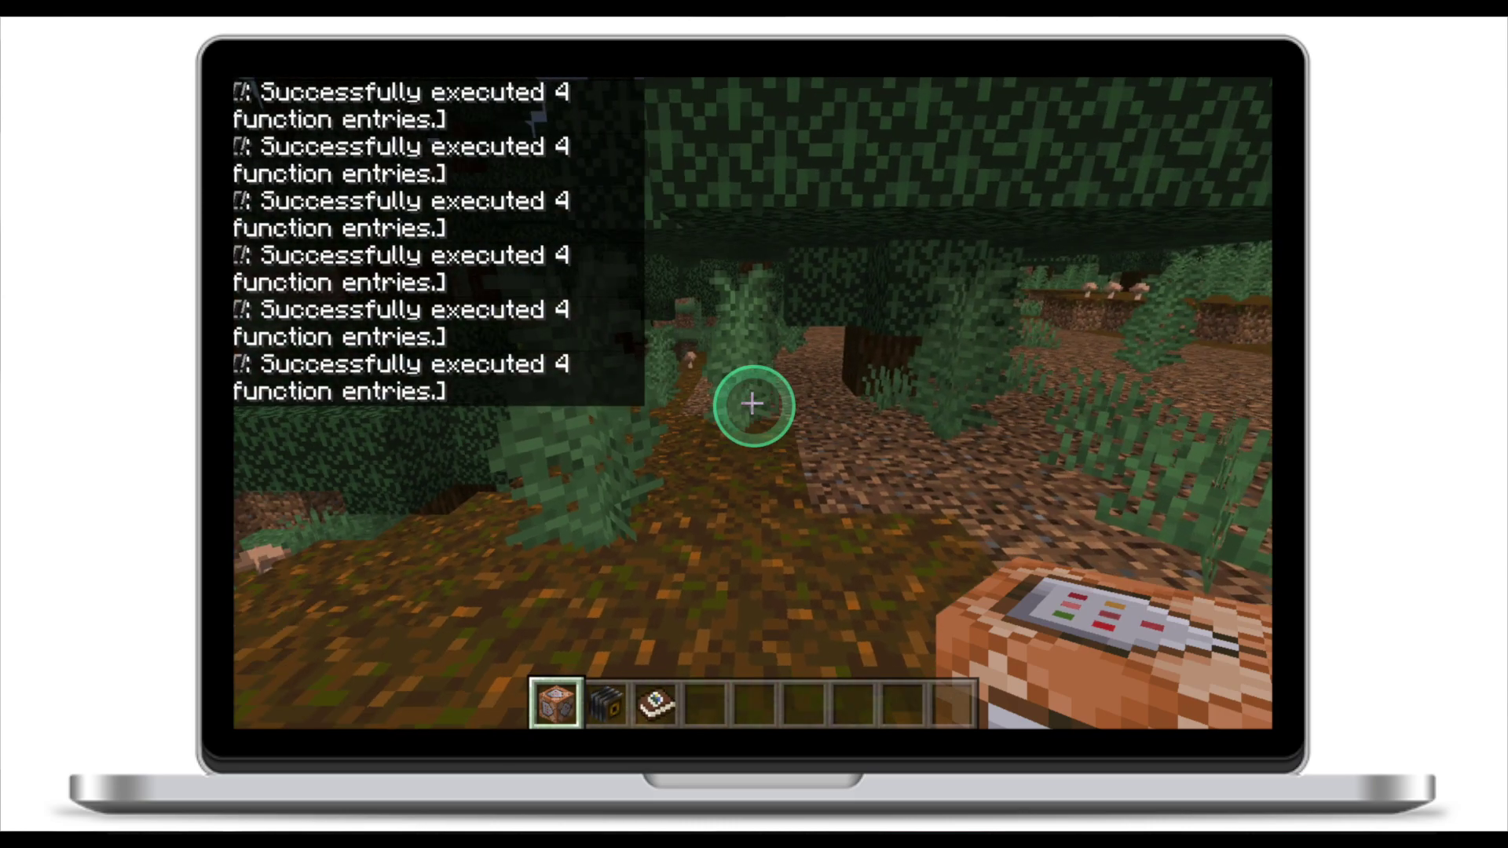
key(e)
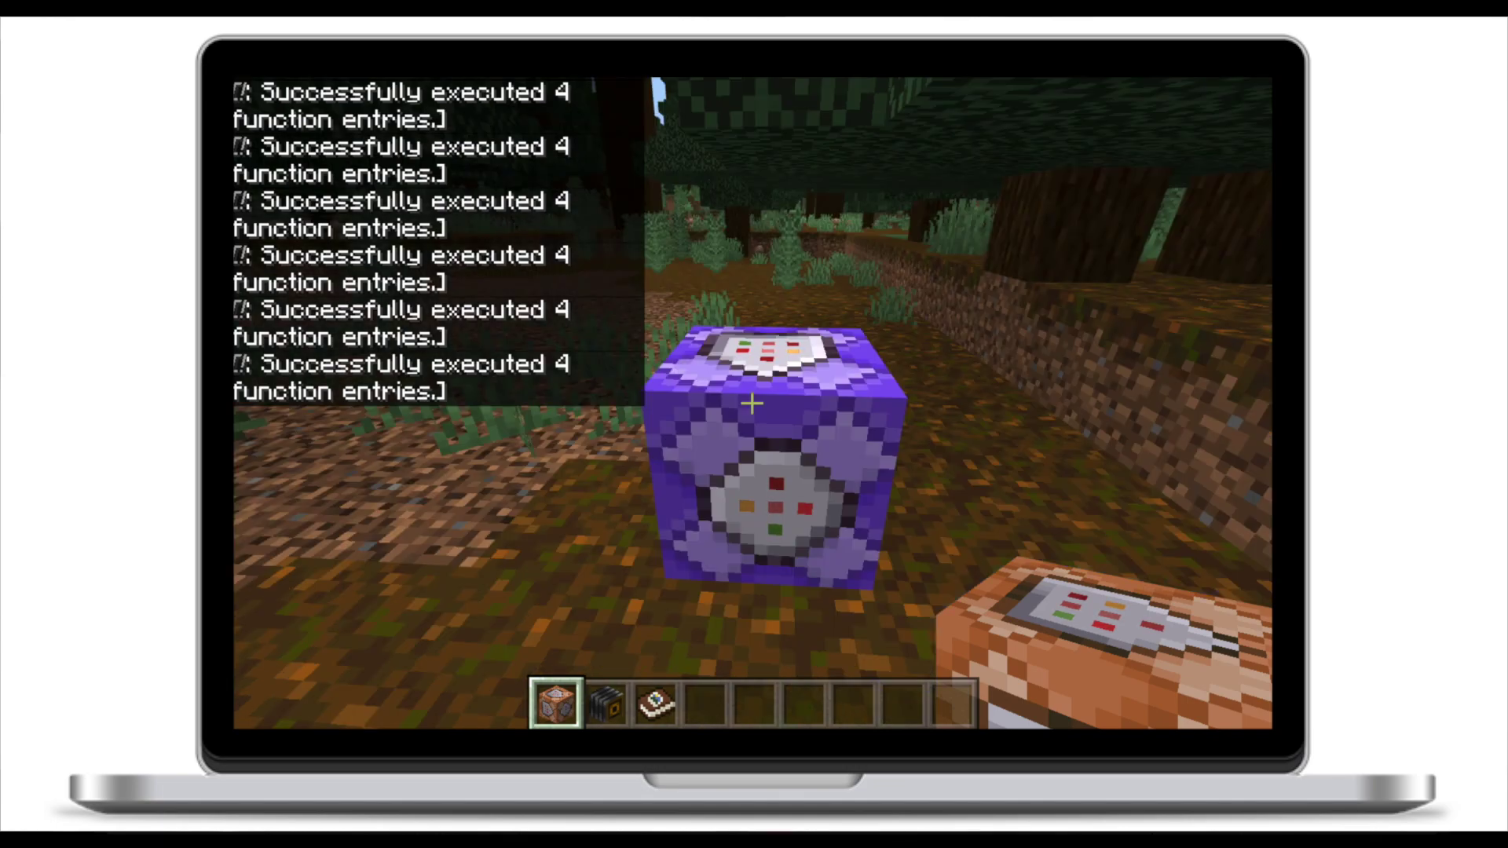
- Run /gamerule commandblockoutput false to hide command block output in chat
key(slash)
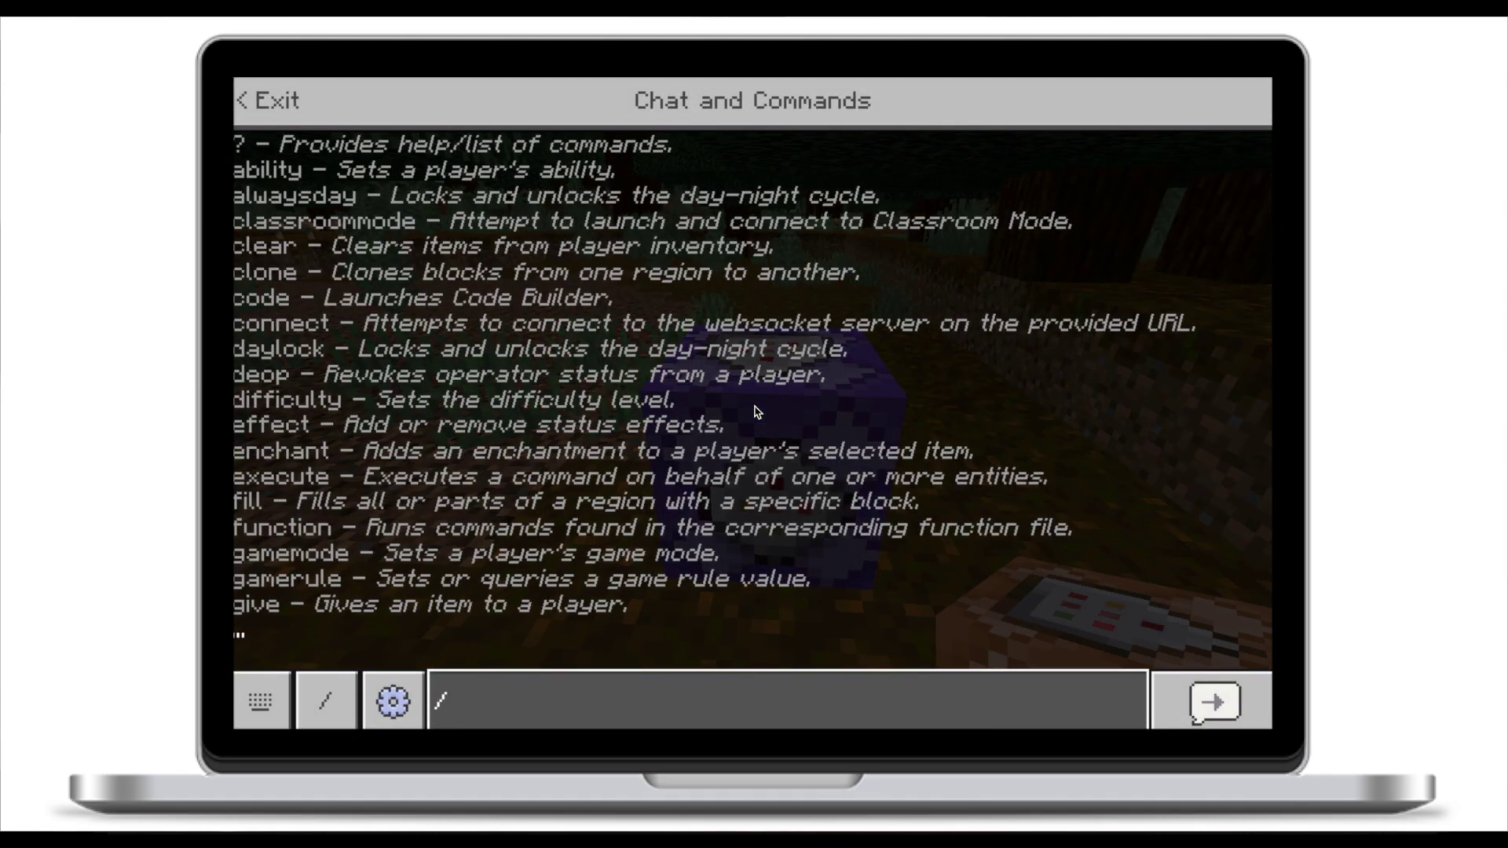
text(game)
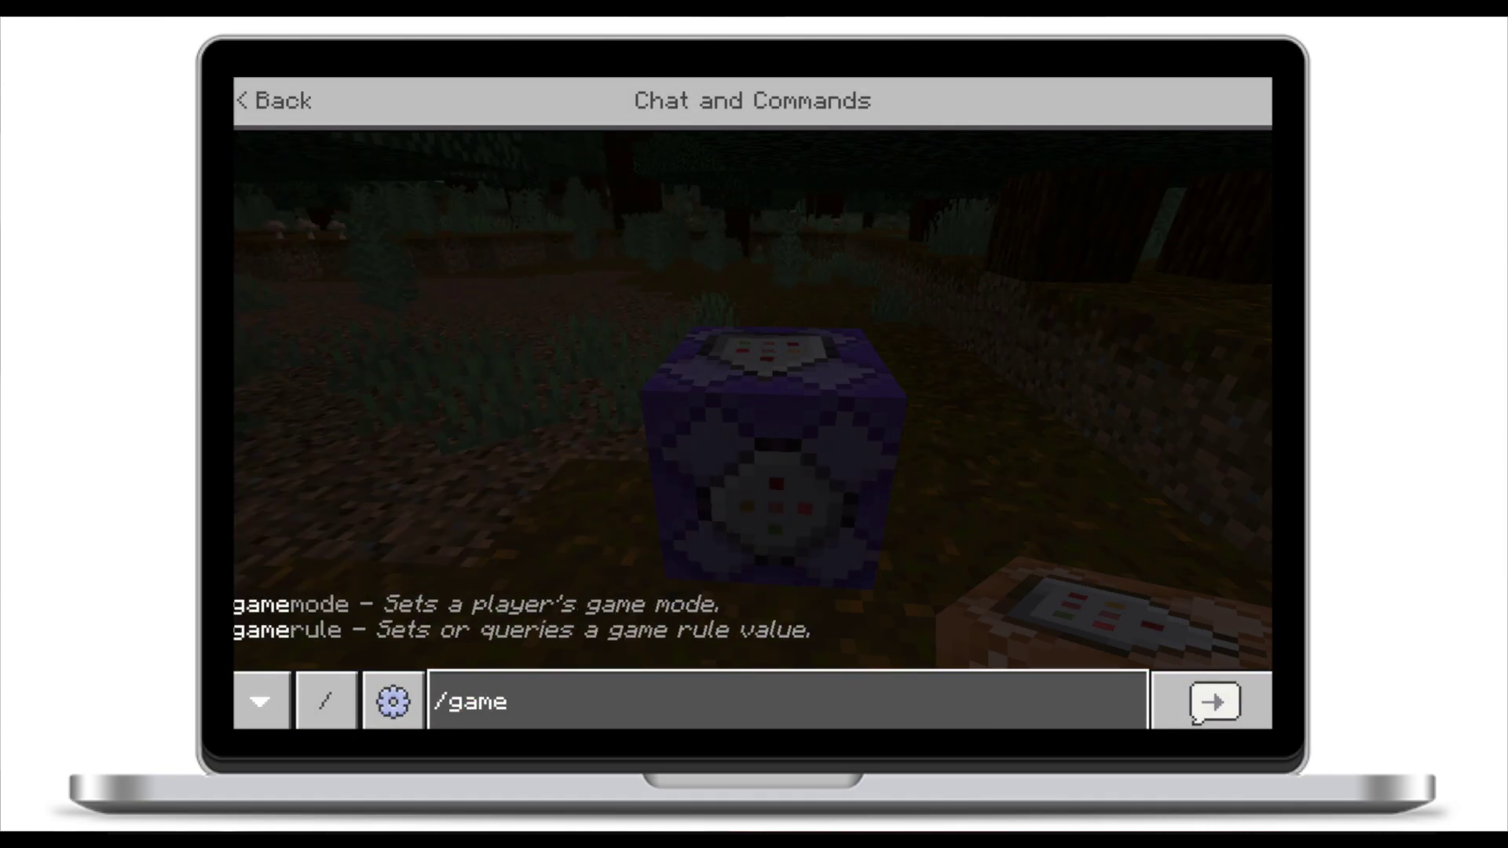
text(rule commandblockoutput false)
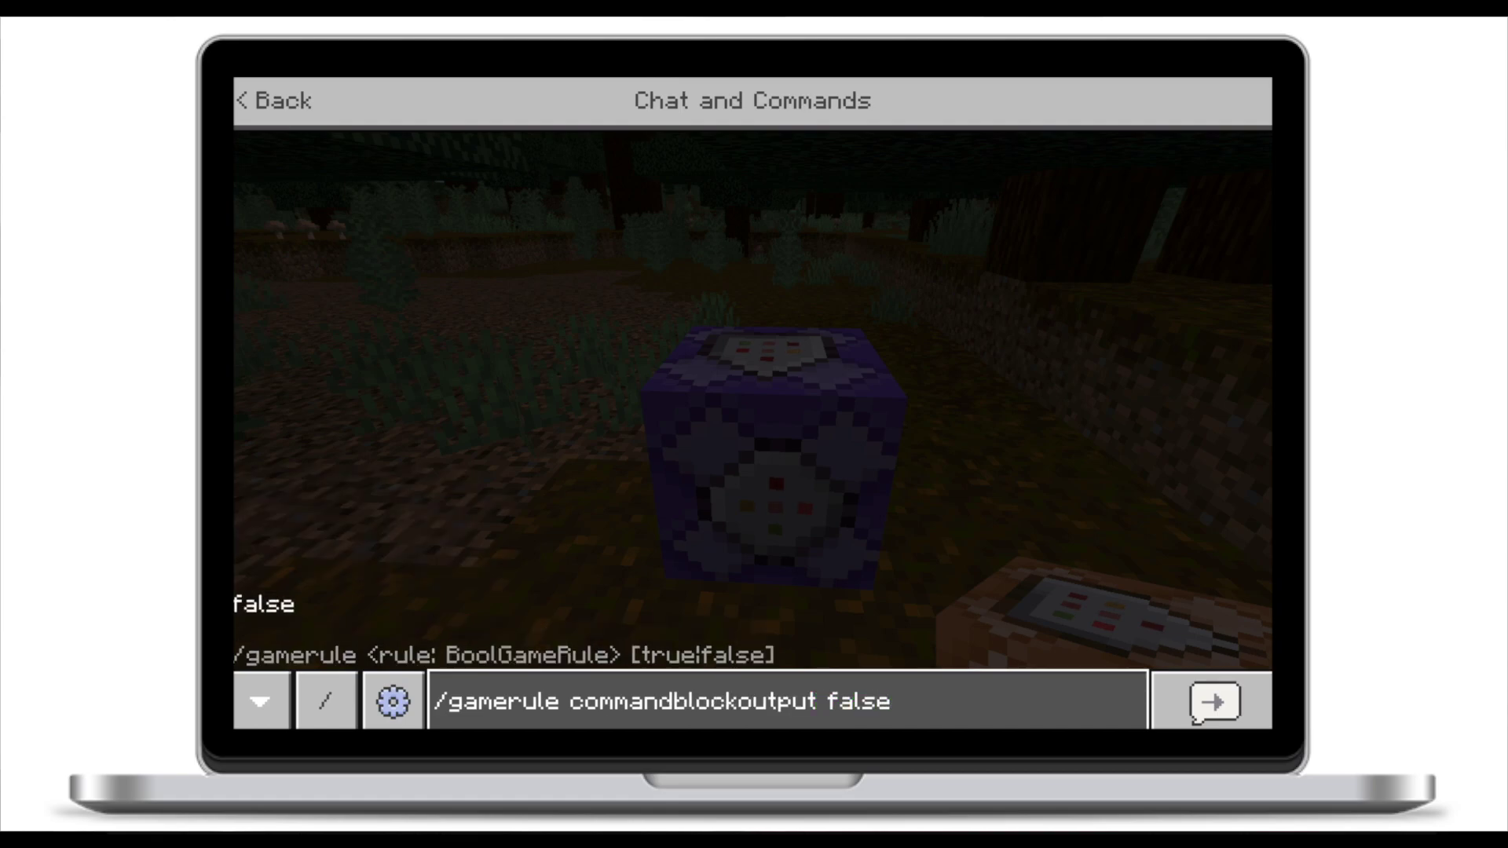
key(Return)
- Run /gamerule keepinventory true so items are kept after death
key(Escape)
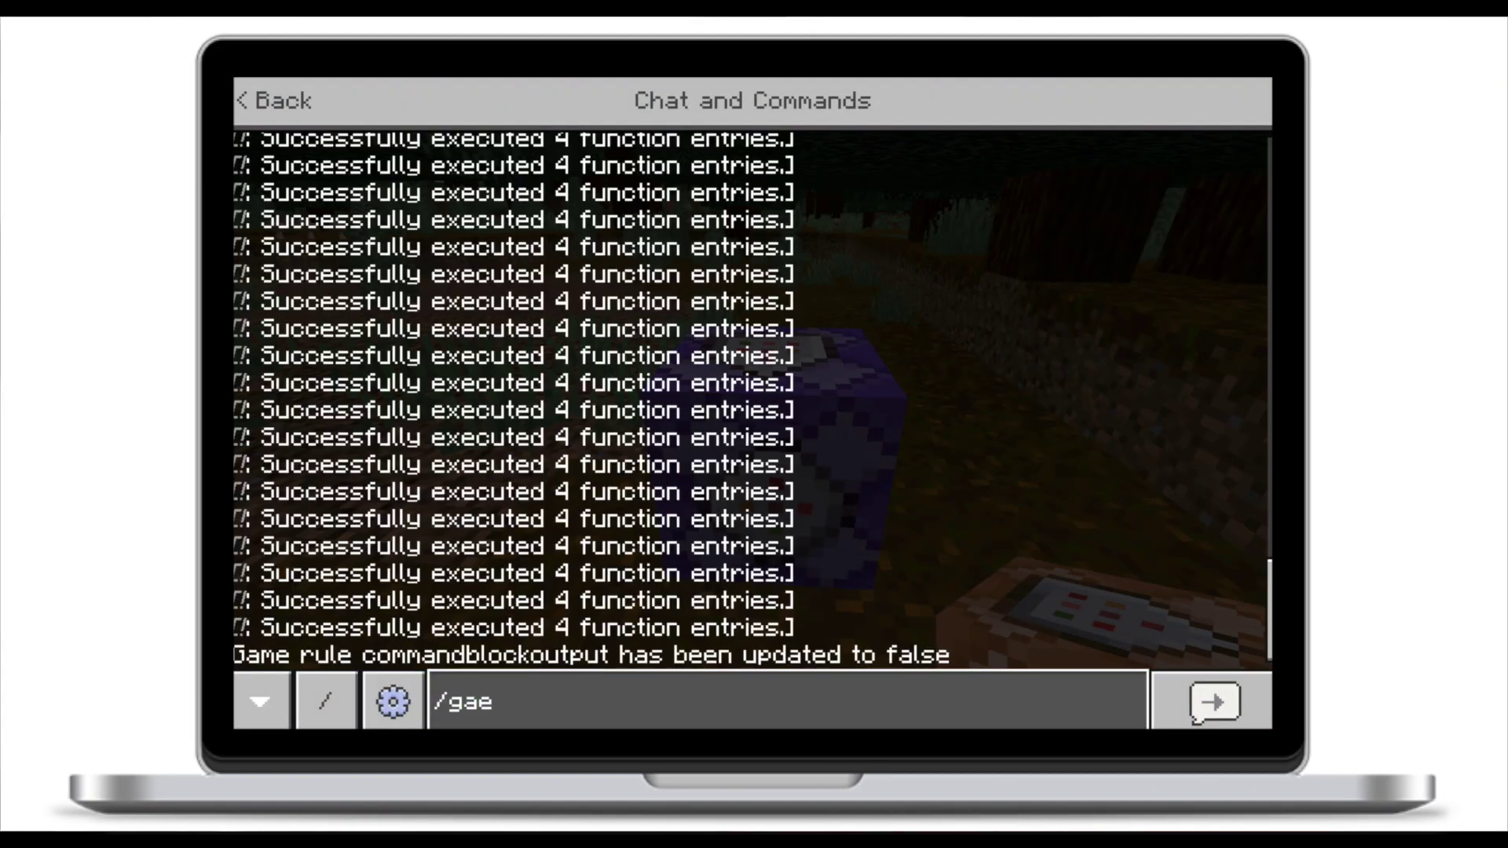
text(merule )
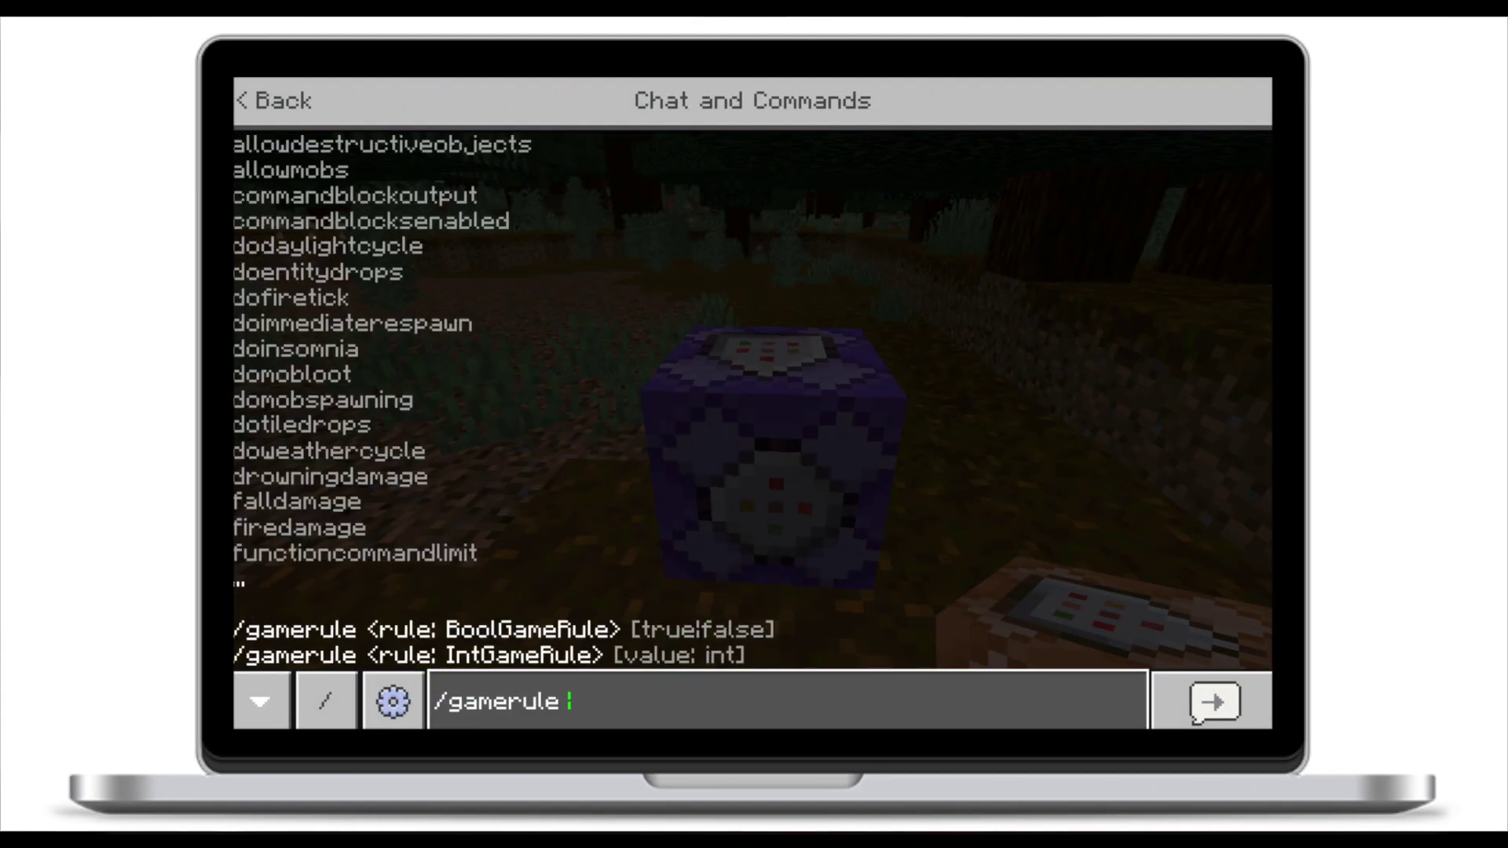
text(keepinventory)
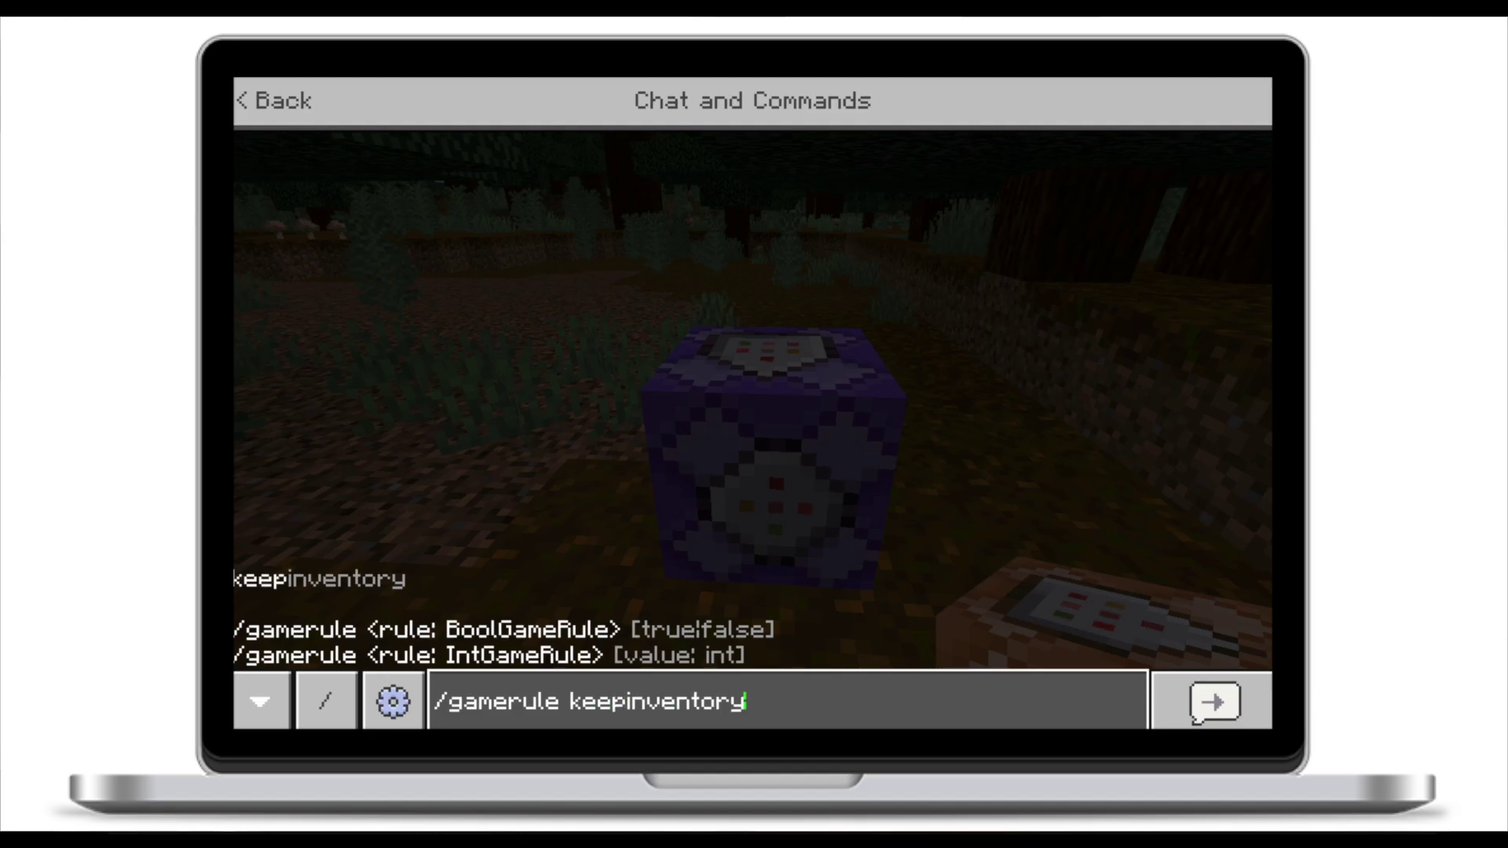
text( true)
key(Return)
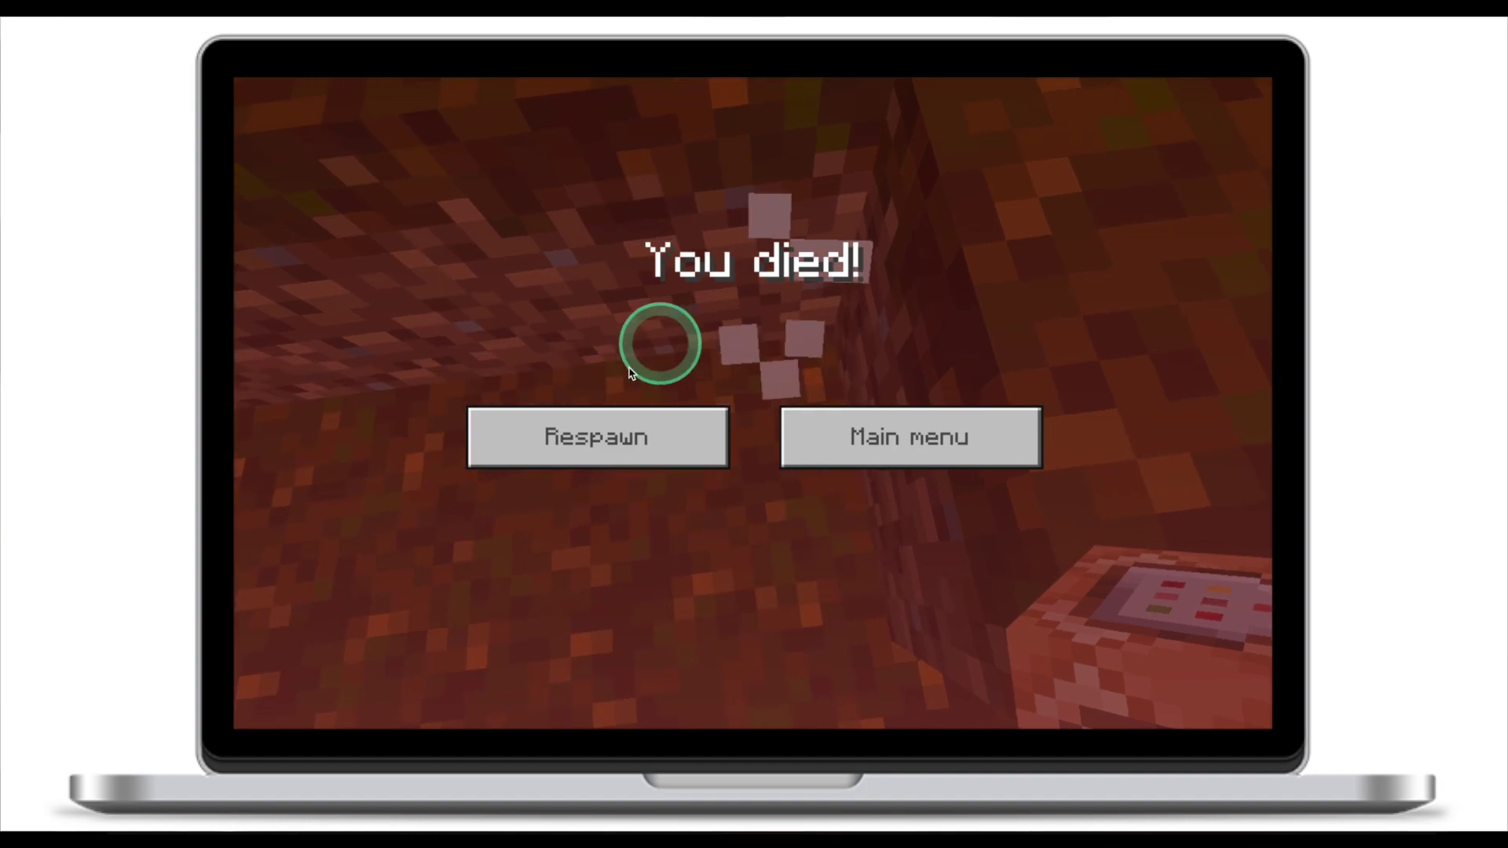
- Respawn and check the inventory still holds the Camera and Portfolio items
click(592, 431)
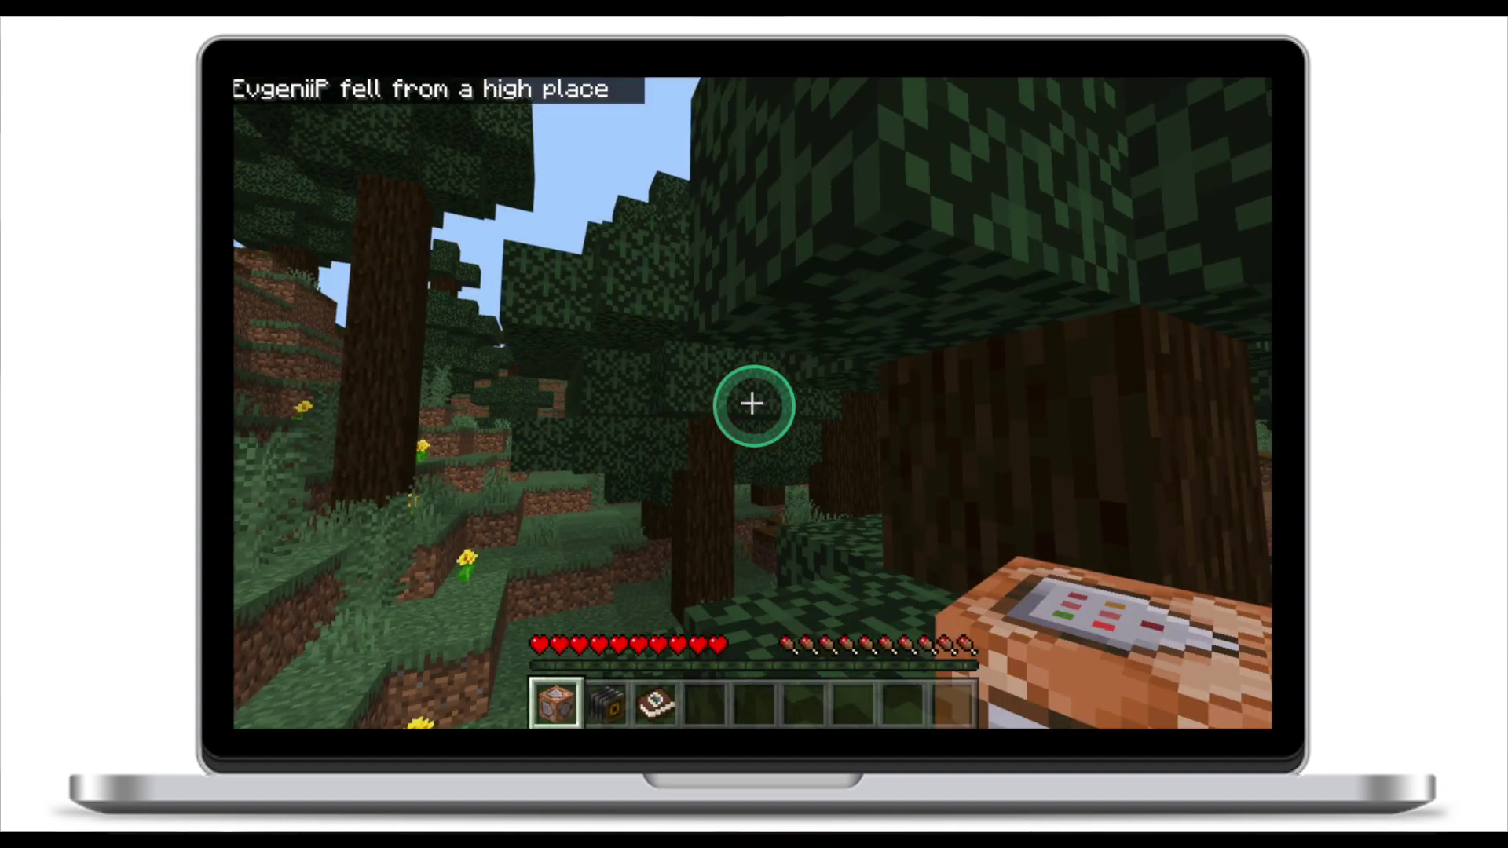
key(e)
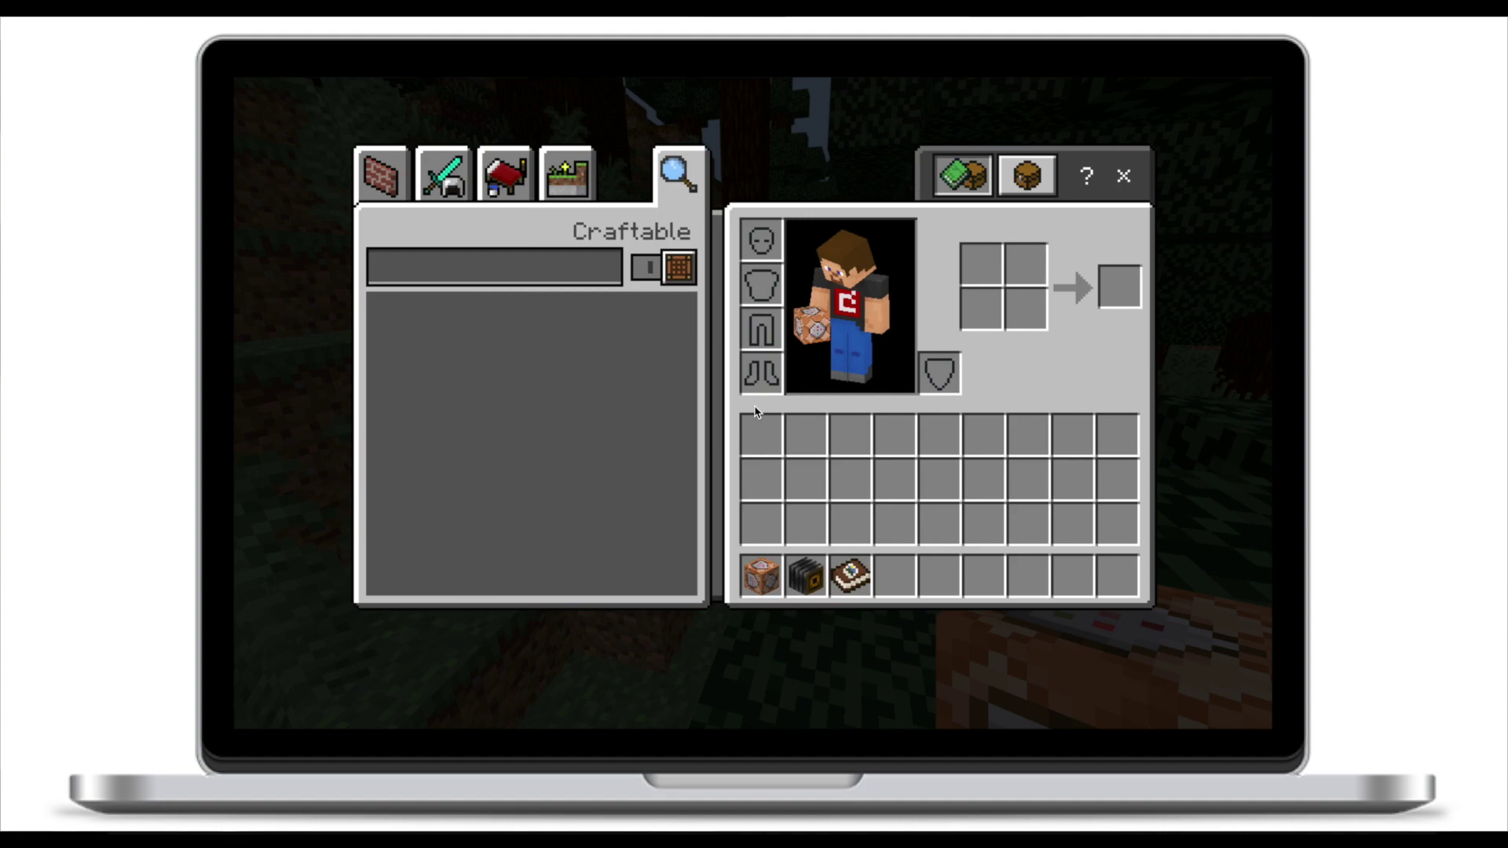
click(803, 573)
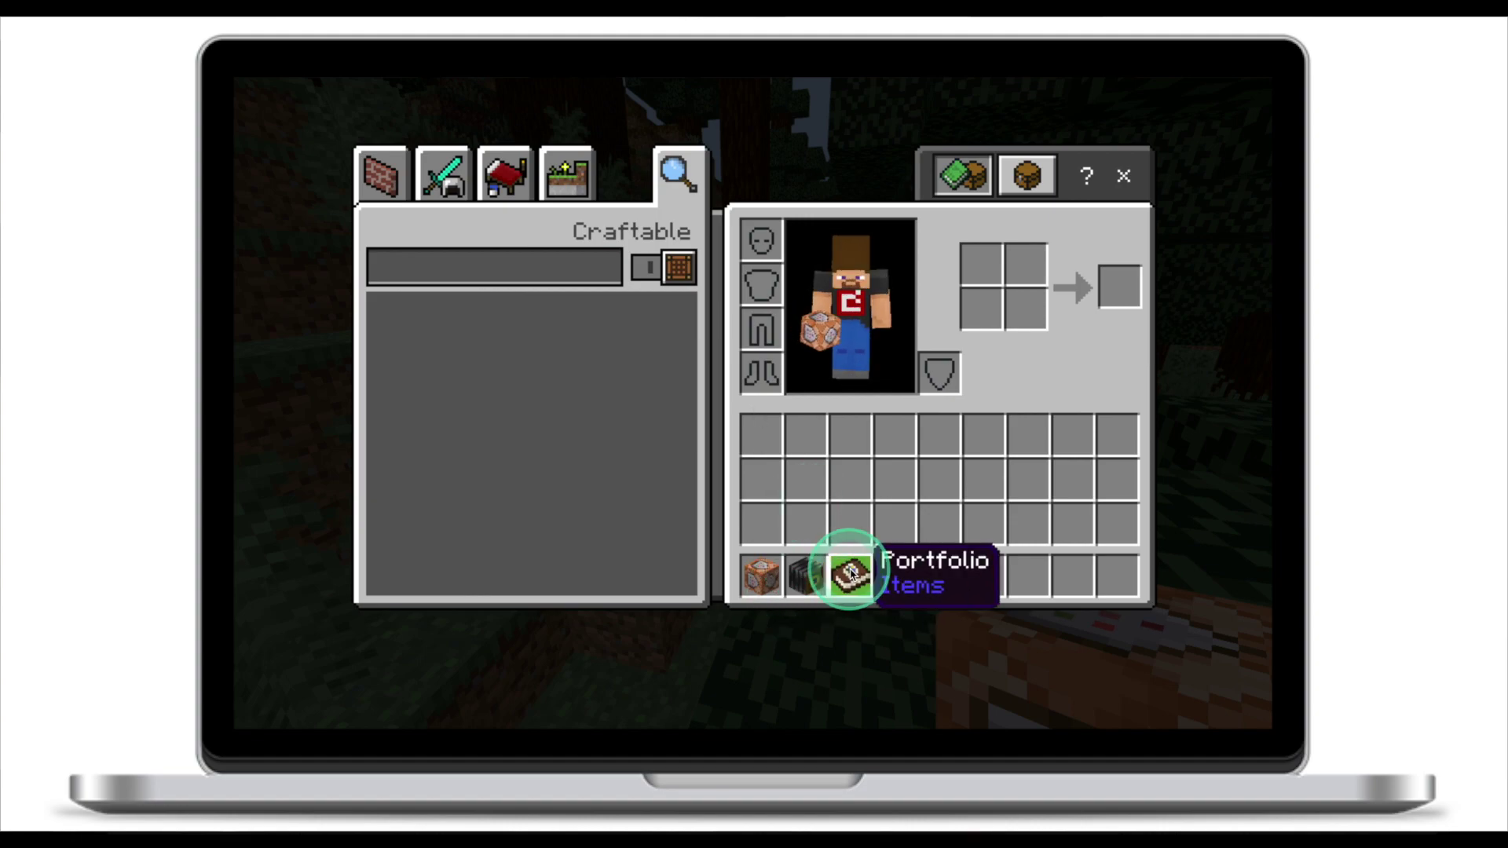